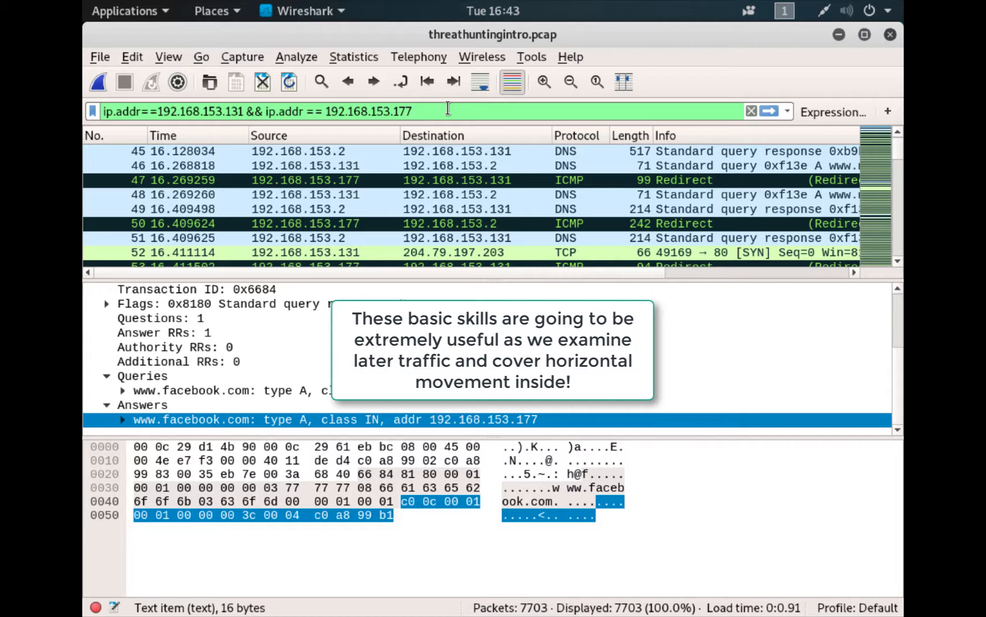
- Extend the display filter to ip.addr==192.168.153.131 && ip.addr == 192.168.153.177 && tcp.port ==80 and apply it
{"action": "type", "text": "&& ycp"}
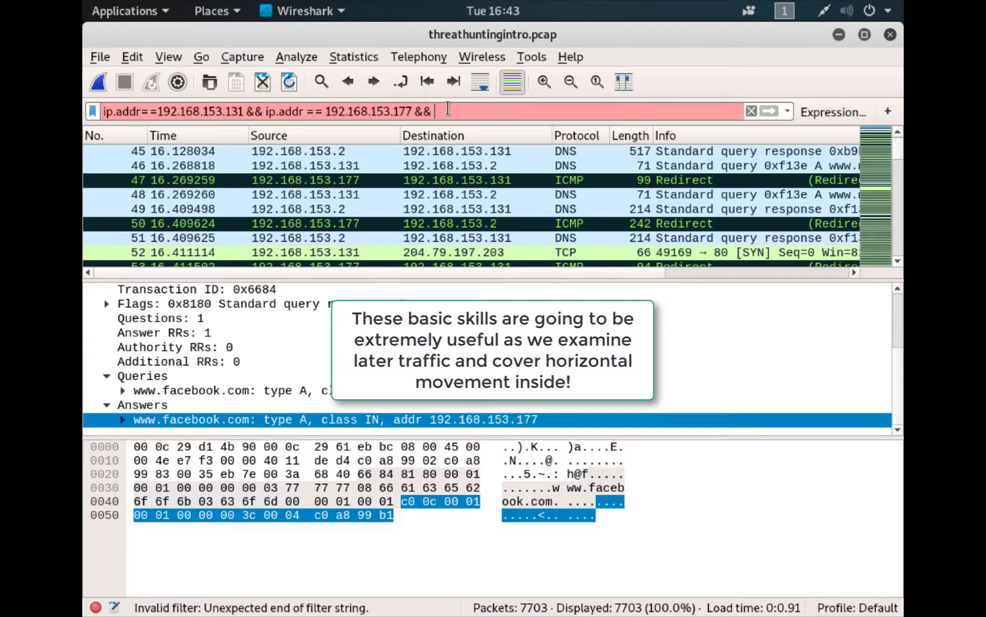
{"action": "key", "text": "BackSpace"}
{"action": "key", "text": "BackSpace"}
{"action": "key", "text": "BackSpace"}
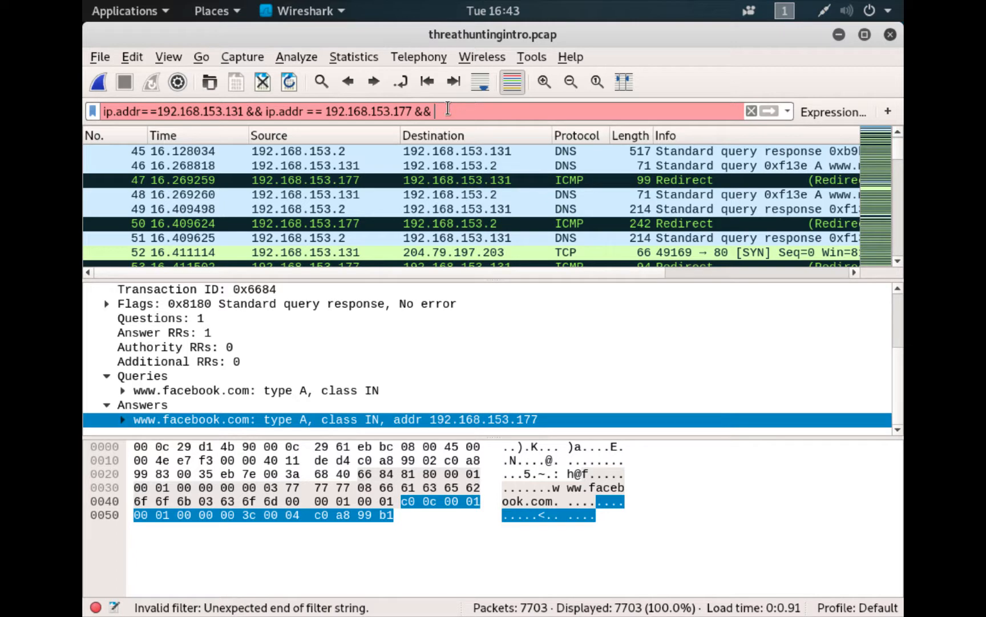
{"action": "type", "text": "tcp."}
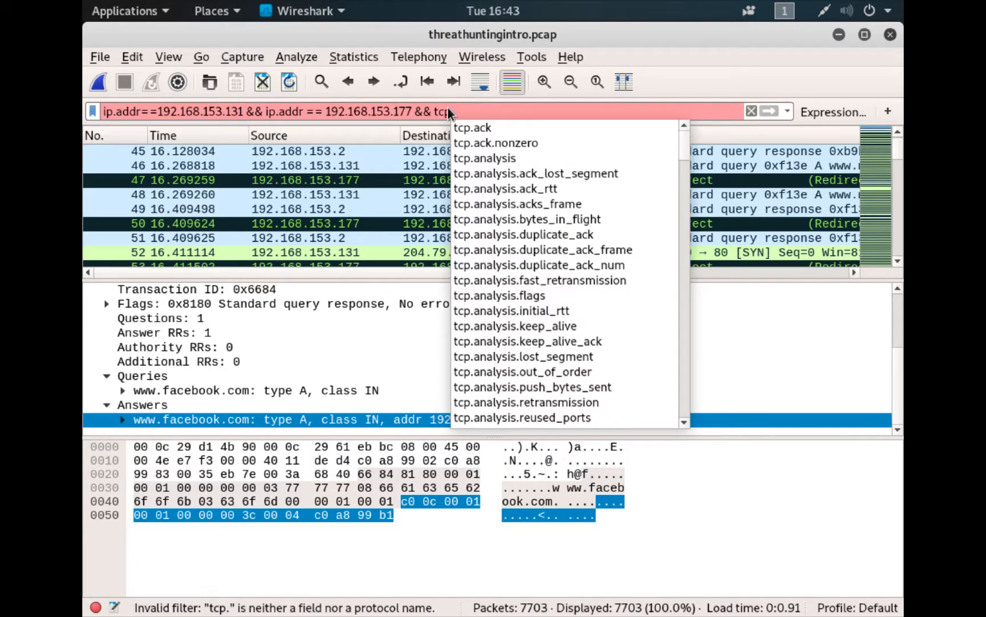
{"action": "type", "text": "por"}
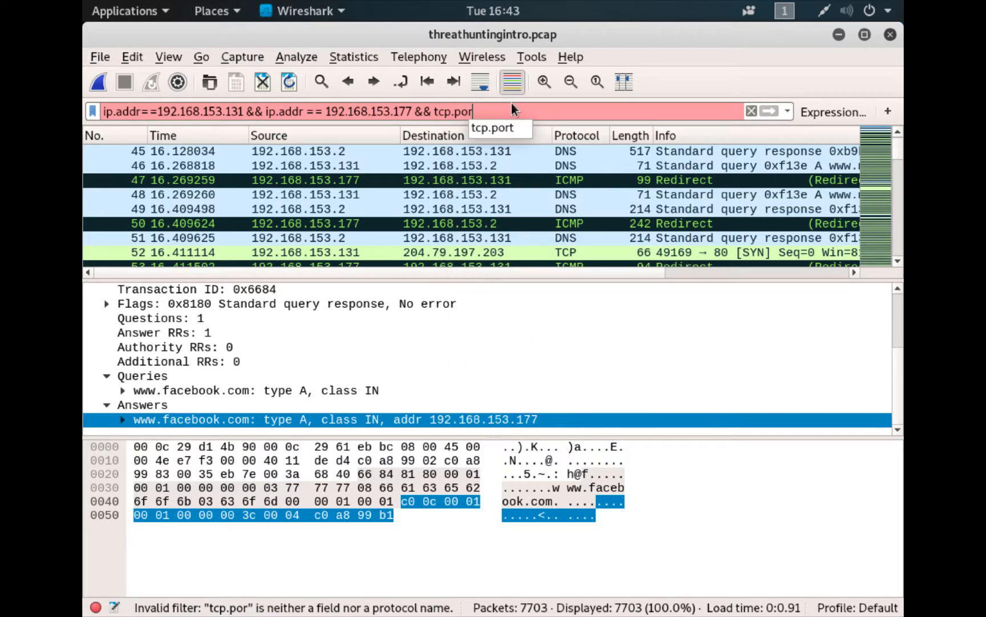
{"action": "type", "text": "t =="}
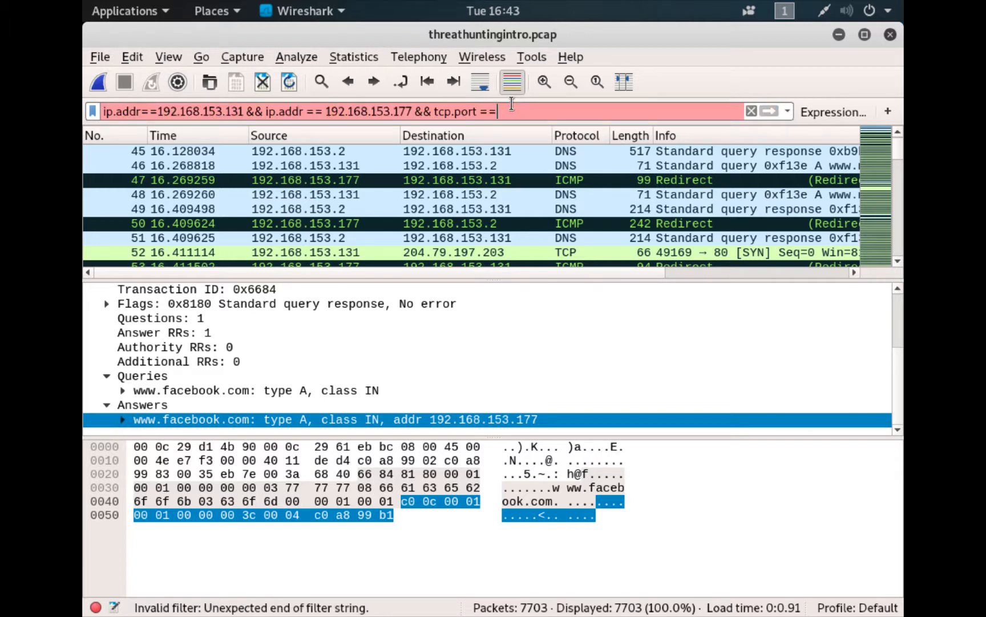
{"action": "type", "text": "80"}
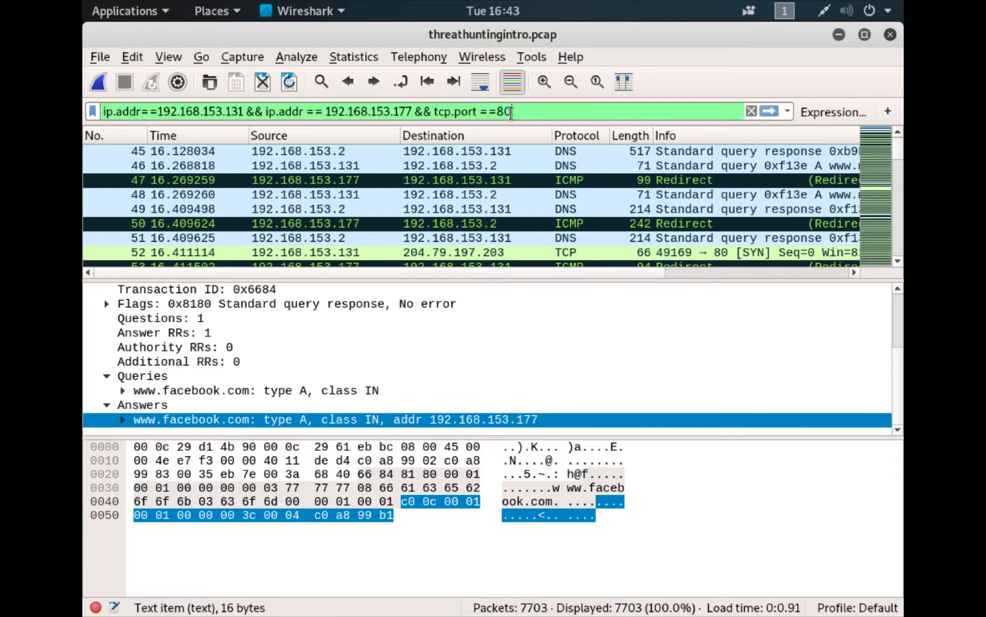
{"action": "left_click_drag", "start_coordinate": [192, 110], "coordinate": [530, 112]}
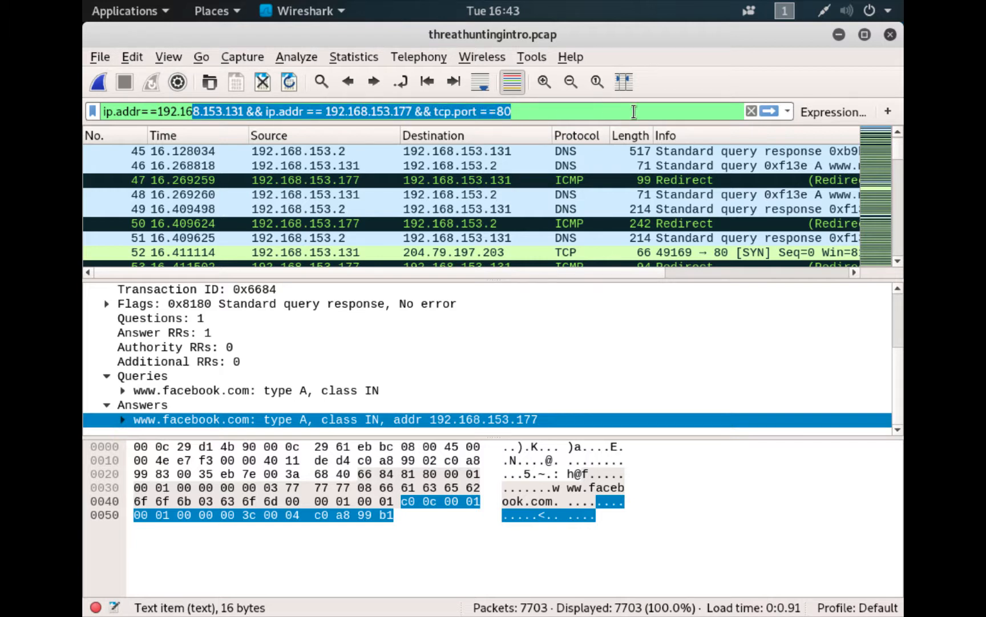
{"action": "left_click", "coordinate": [766, 114]}
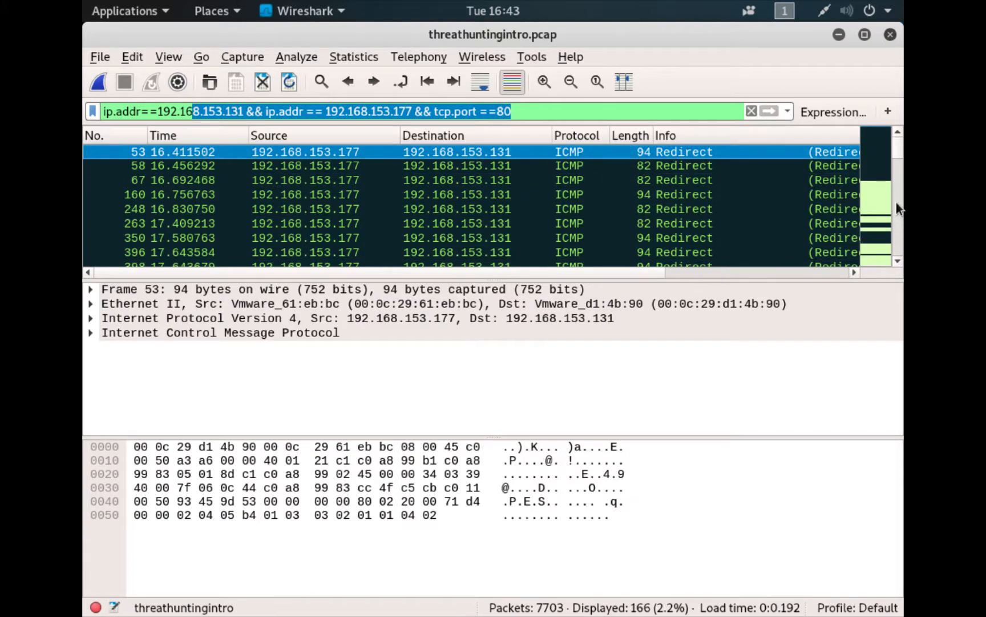
- Find the GET / HTTP/1.1 request from 192.168.153.131 among the filtered packets and select it to show its details
{"action": "left_click", "coordinate": [894, 148]}
{"action": "left_click_drag", "start_coordinate": [893, 147], "coordinate": [890, 187]}
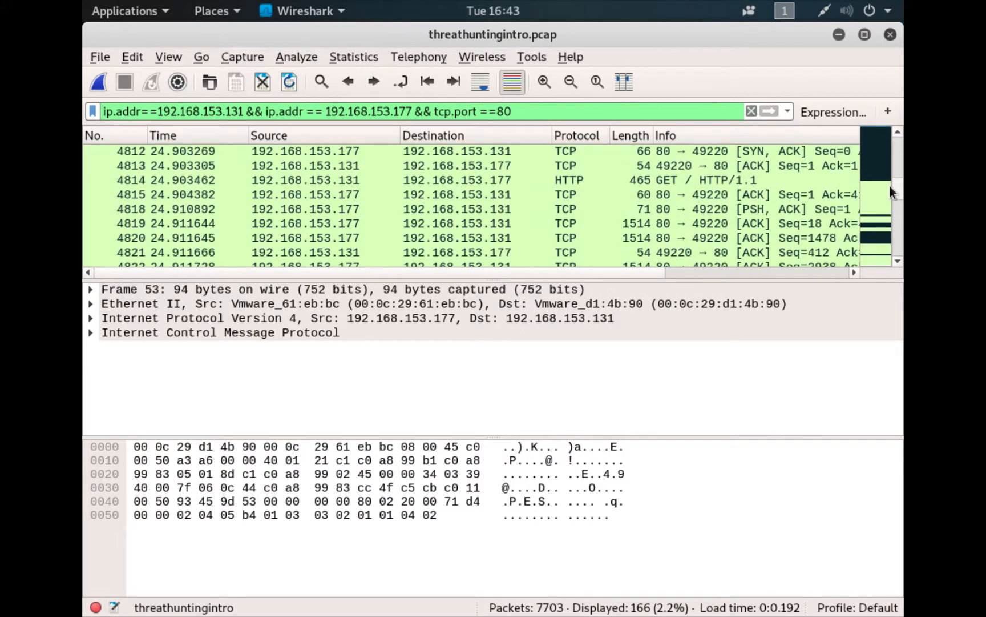
{"action": "left_click", "coordinate": [768, 152]}
{"action": "left_click", "coordinate": [758, 182]}
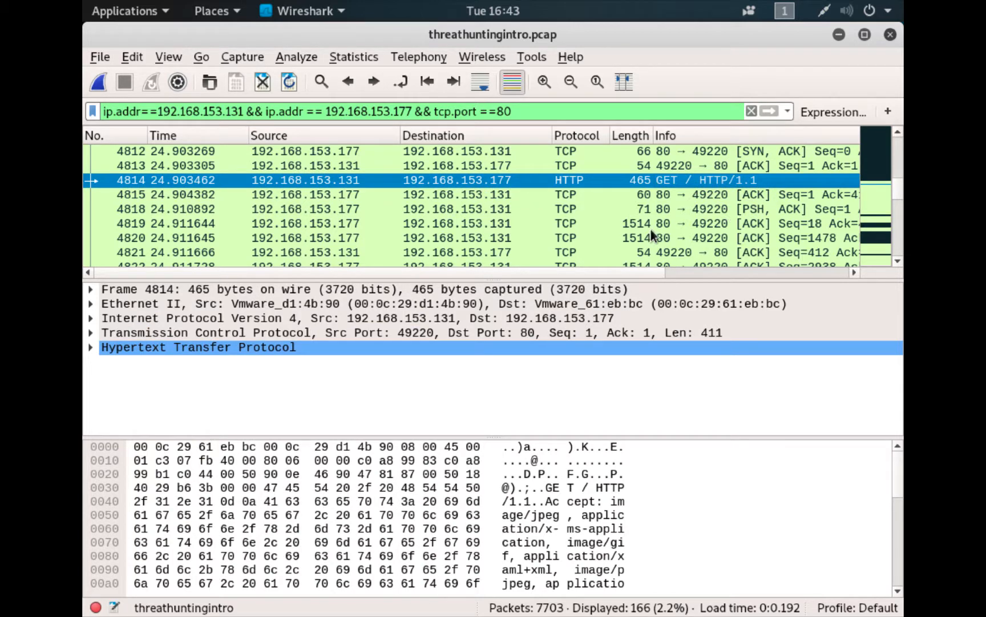
- Examine the rest of the filtered port 80 traffic between the two hosts, including the POST /ajax/bz requests
{"action": "scroll", "coordinate": [650, 230], "scroll_direction": "down", "scroll_amount": 10}
{"action": "scroll", "coordinate": [650, 230], "scroll_direction": "down", "scroll_amount": 15}
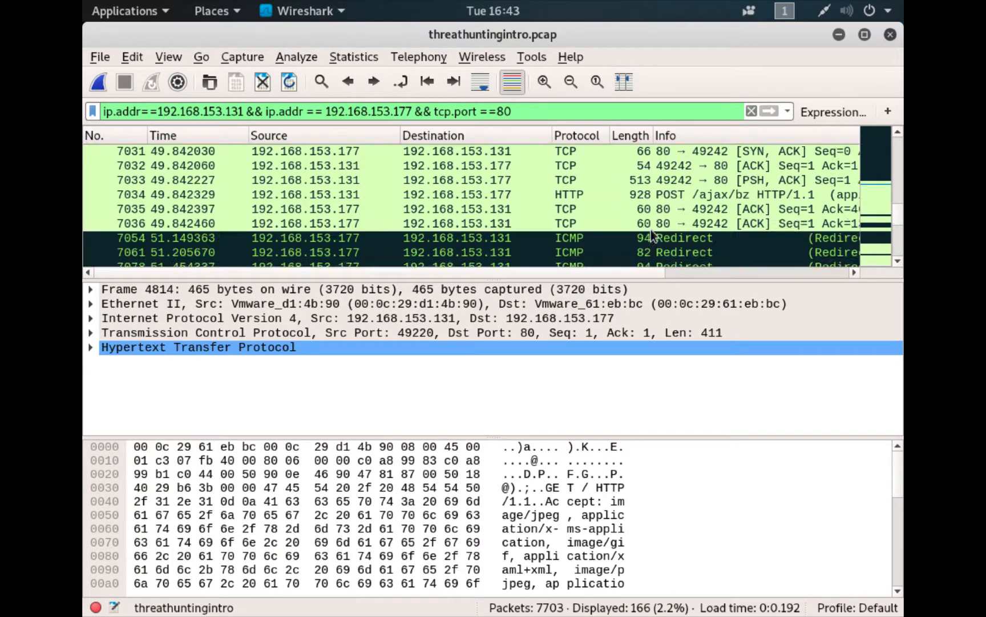
{"action": "scroll", "coordinate": [650, 230], "scroll_direction": "down", "scroll_amount": 3}
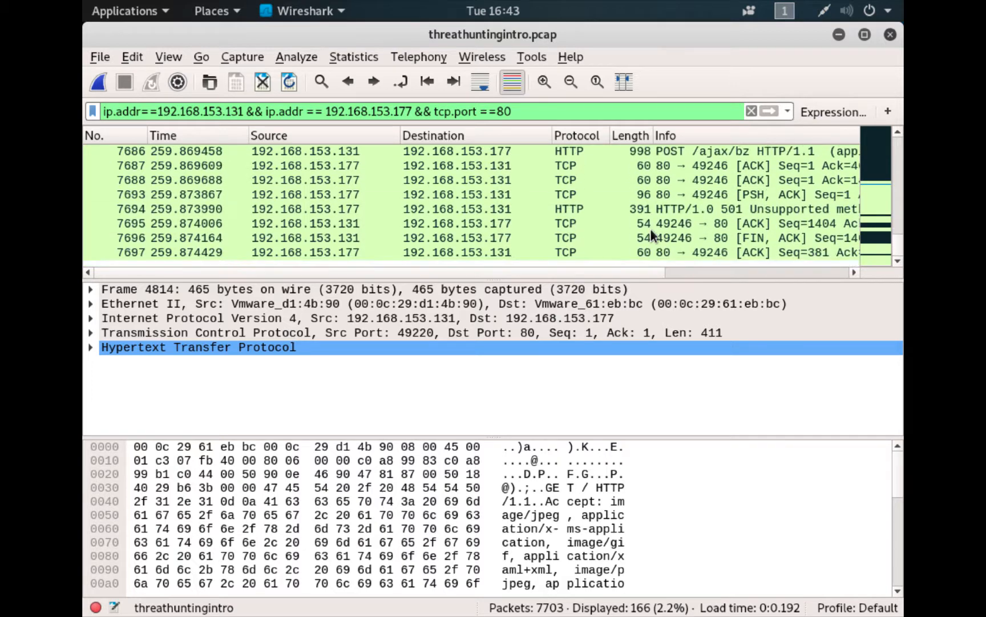
{"action": "scroll", "coordinate": [651, 230], "scroll_direction": "up", "scroll_amount": 7}
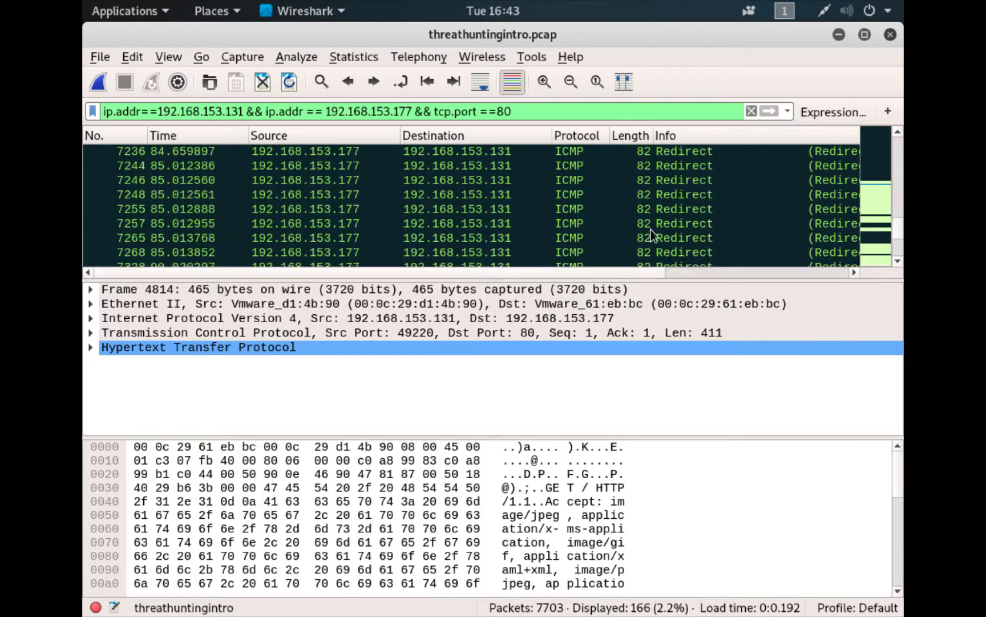
{"action": "scroll", "coordinate": [650, 229], "scroll_direction": "down", "scroll_amount": 5}
{"action": "scroll", "coordinate": [650, 229], "scroll_direction": "up", "scroll_amount": 2}
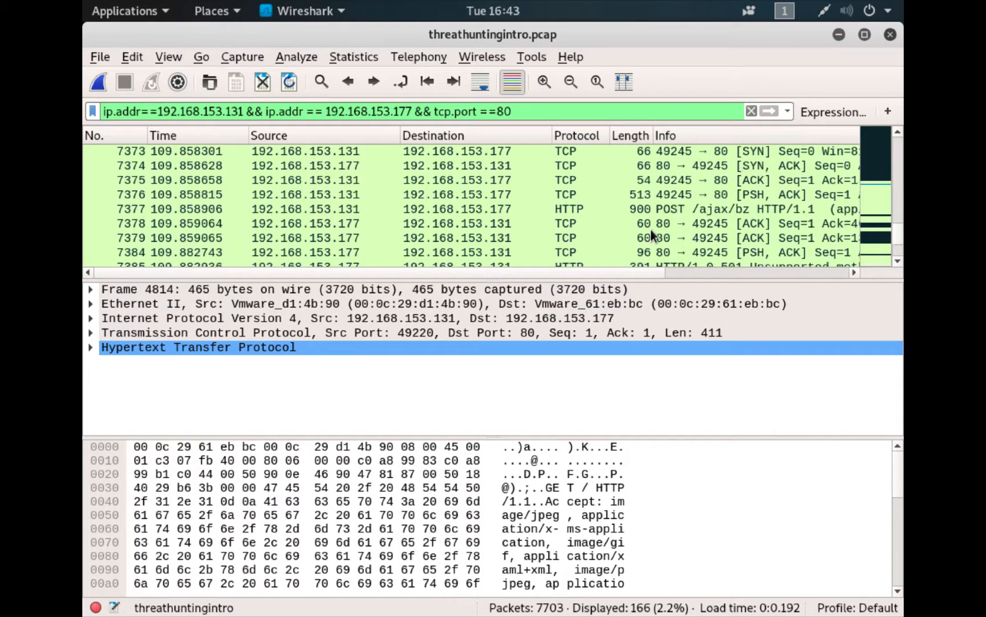
{"action": "left_click", "coordinate": [565, 223]}
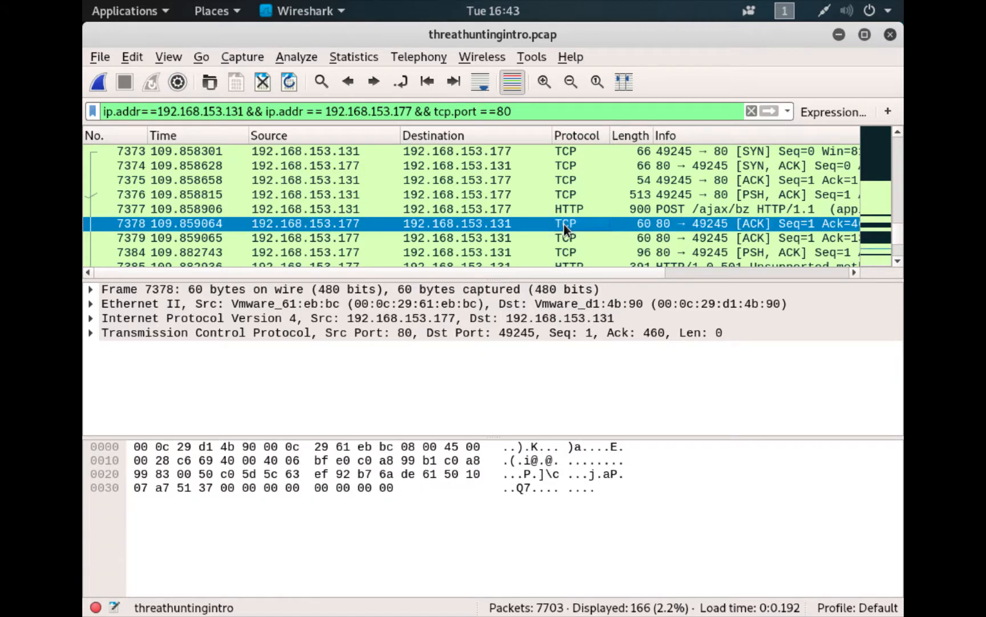
{"action": "scroll", "coordinate": [564, 224], "scroll_direction": "up", "scroll_amount": 3}
{"action": "scroll", "coordinate": [564, 225], "scroll_direction": "down", "scroll_amount": 1}
{"action": "scroll", "coordinate": [564, 224], "scroll_direction": "down", "scroll_amount": 1}
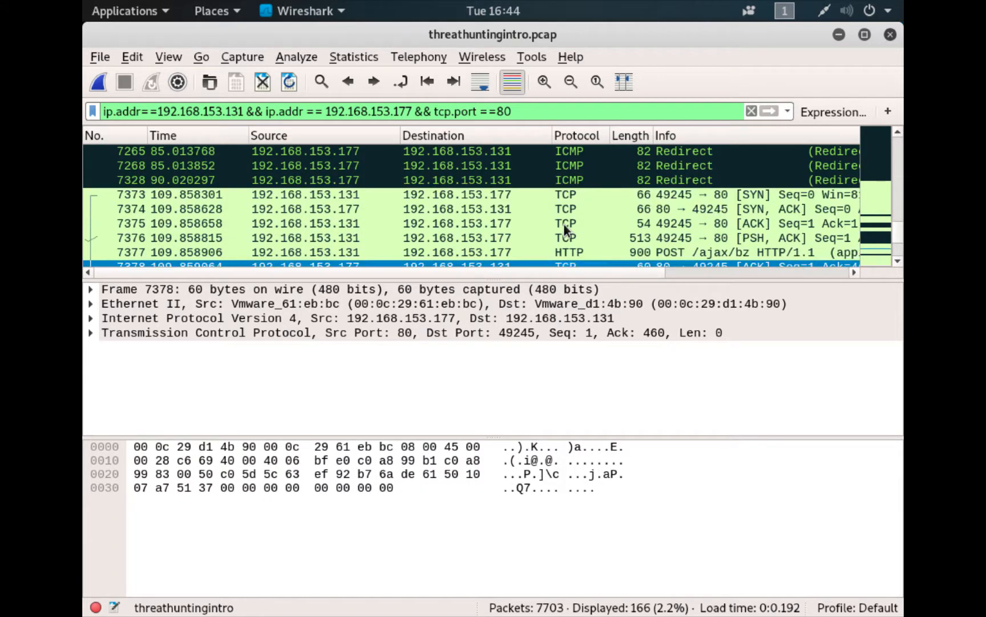
- Follow the TCP stream of packet 7375, sent from port 49245 to port 80
{"action": "left_click", "coordinate": [511, 222]}
{"action": "right_click", "coordinate": [511, 222]}
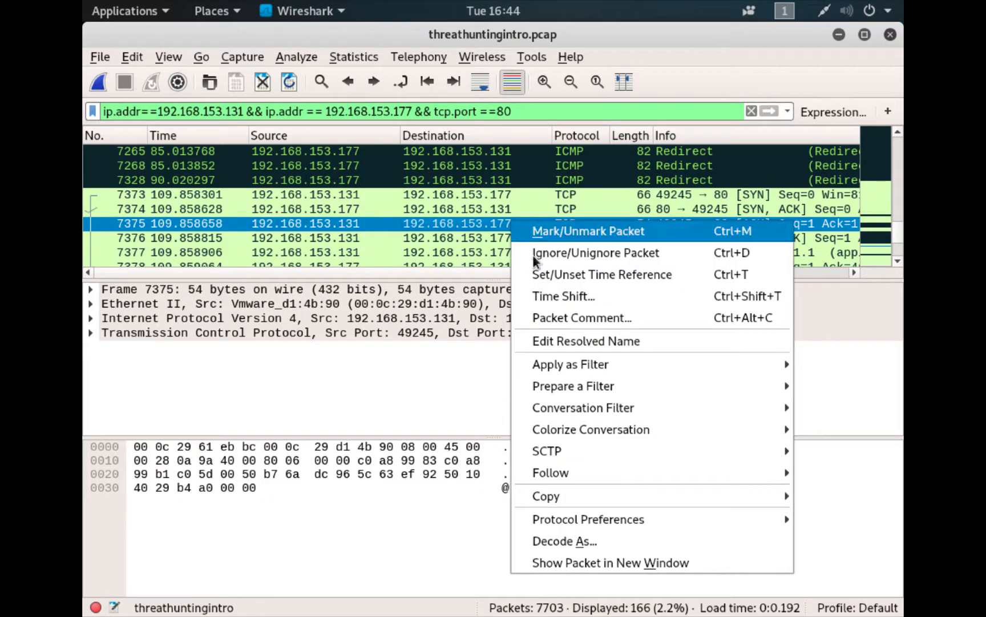
{"action": "mouse_move", "coordinate": [599, 430]}
{"action": "mouse_move", "coordinate": [598, 469]}
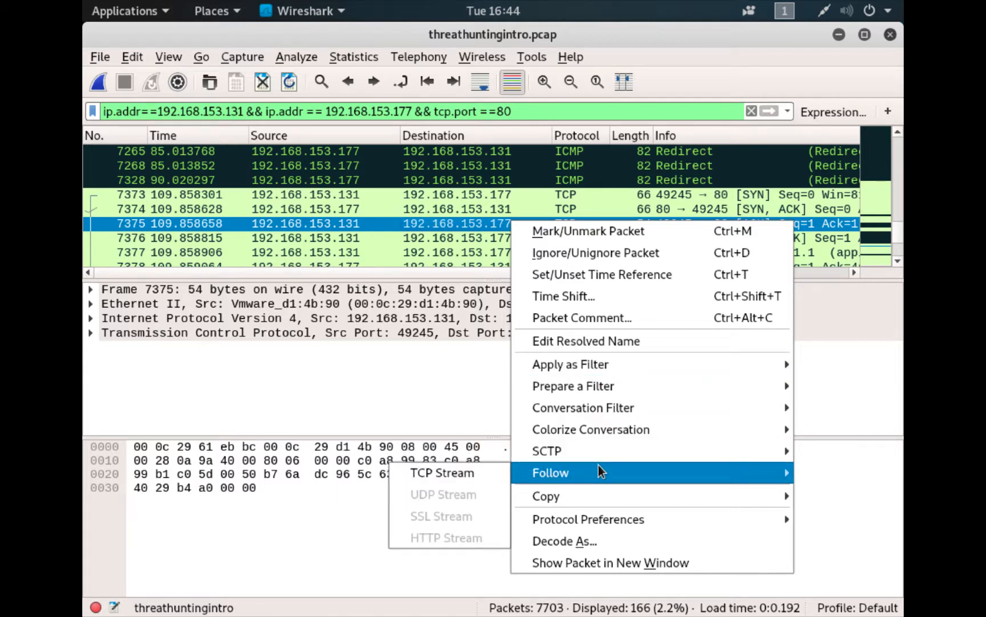
{"action": "left_click", "coordinate": [478, 474]}
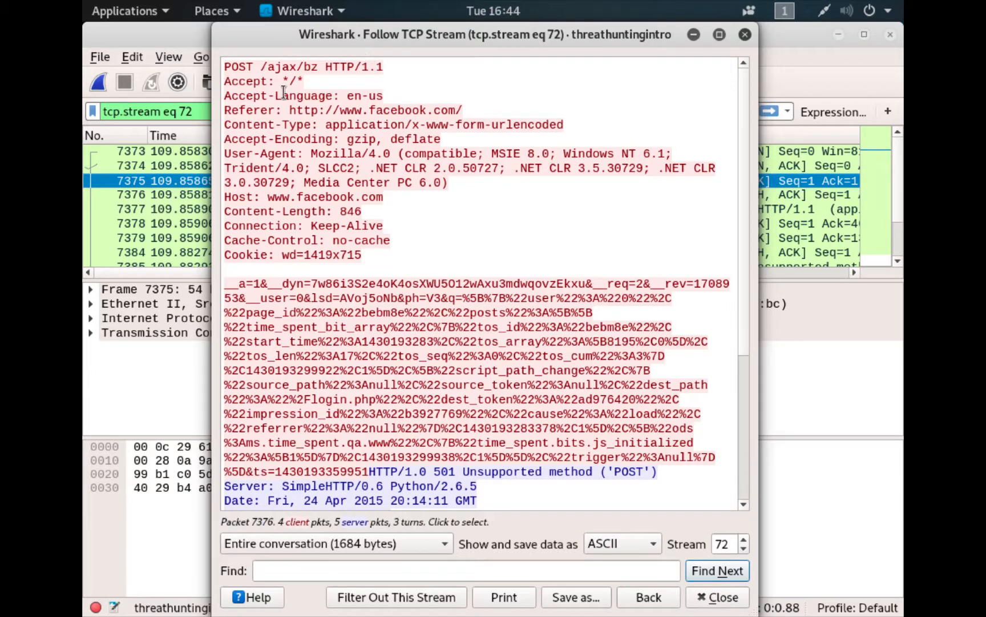
- Examine the Referer header and the server response in the followed TCP stream, and close the stream window
{"action": "left_click_drag", "start_coordinate": [340, 42], "coordinate": [364, 89]}
{"action": "left_click_drag", "start_coordinate": [316, 165], "coordinate": [518, 166]}
{"action": "left_click", "coordinate": [518, 165]}
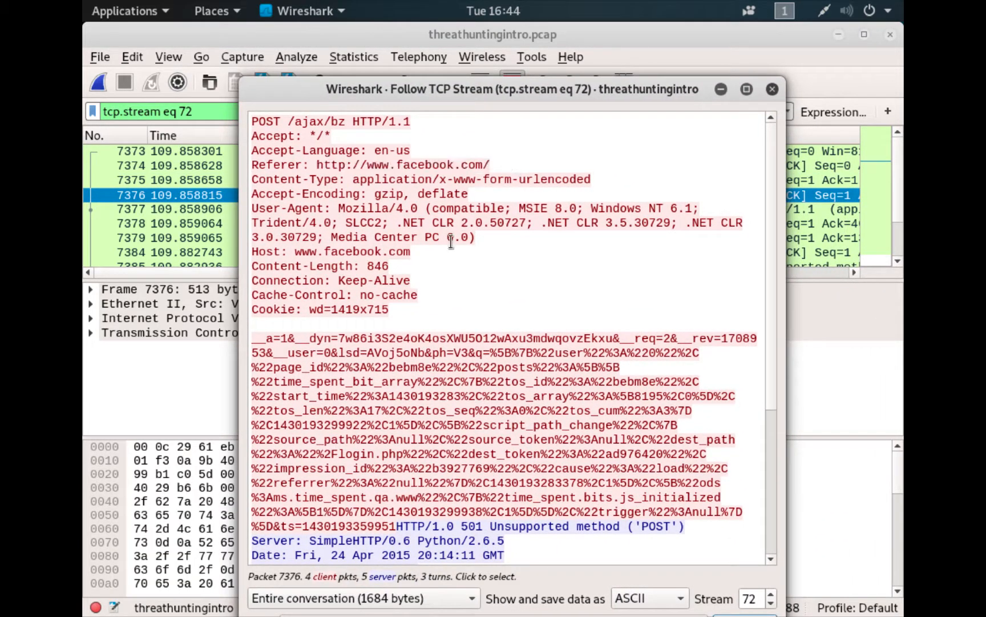
{"action": "scroll", "coordinate": [445, 264], "scroll_direction": "down", "scroll_amount": 5}
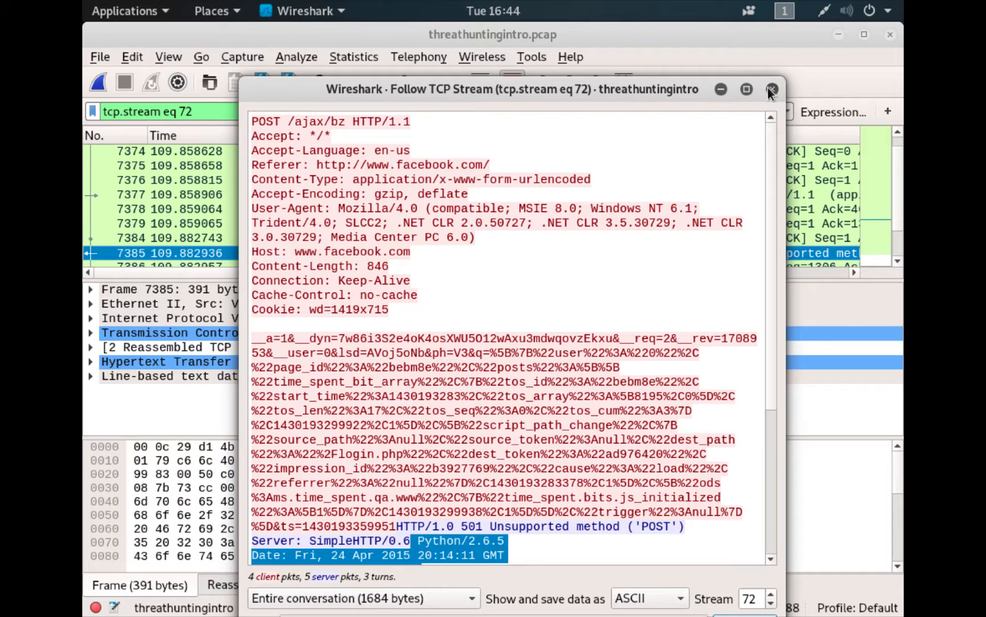
{"action": "left_click", "coordinate": [772, 90]}
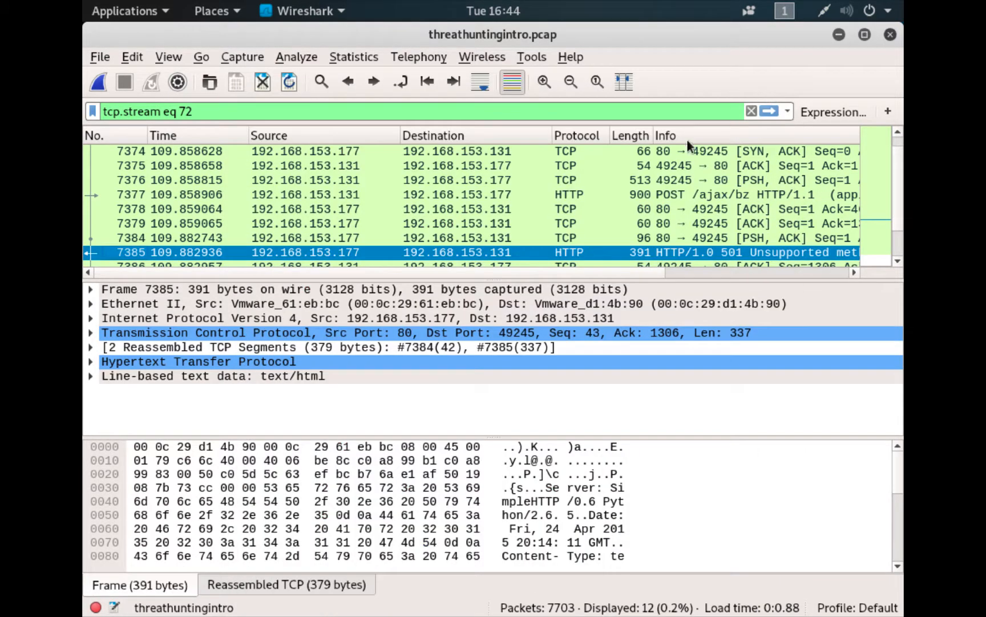
- Clear the tcp.stream eq 72 display filter and look through the unfiltered packets around packet 7385
{"action": "left_click", "coordinate": [751, 111]}
{"action": "scroll", "coordinate": [775, 220], "scroll_direction": "down", "scroll_amount": 1}
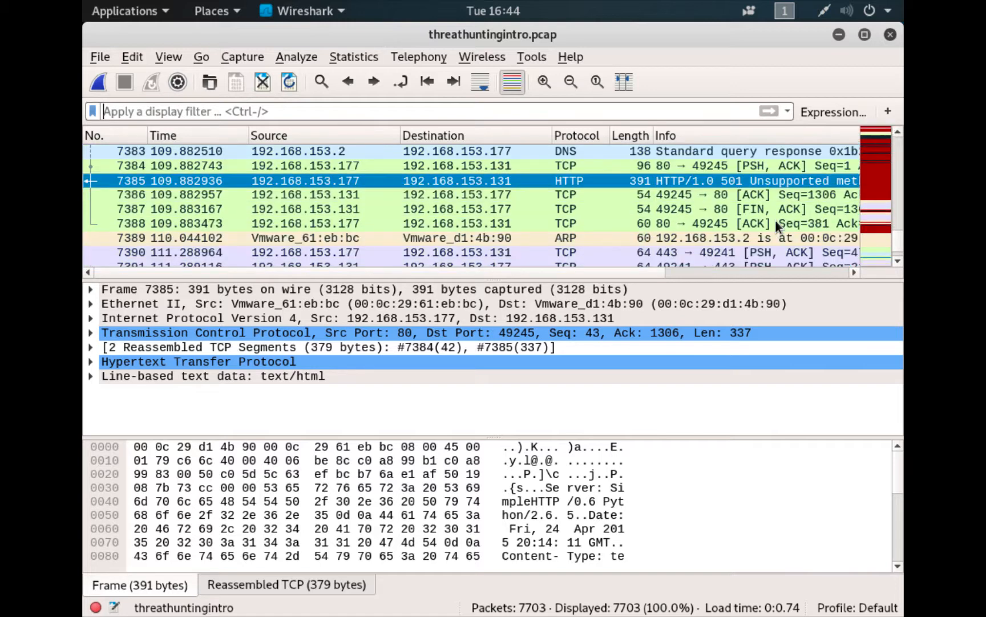
{"action": "scroll", "coordinate": [776, 219], "scroll_direction": "down", "scroll_amount": 4}
{"action": "scroll", "coordinate": [775, 219], "scroll_direction": "up", "scroll_amount": 4}
{"action": "scroll", "coordinate": [775, 220], "scroll_direction": "up", "scroll_amount": 2}
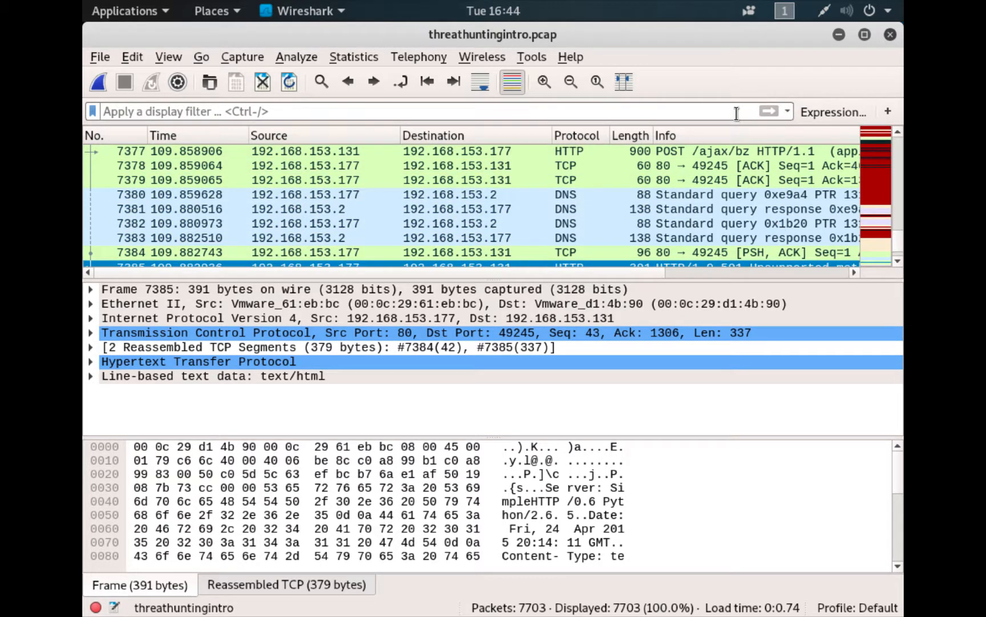
- Reuse the recent two-host filter with its port changed to 8080 (tcp.port ==8080) and apply it
{"action": "left_click", "coordinate": [786, 110]}
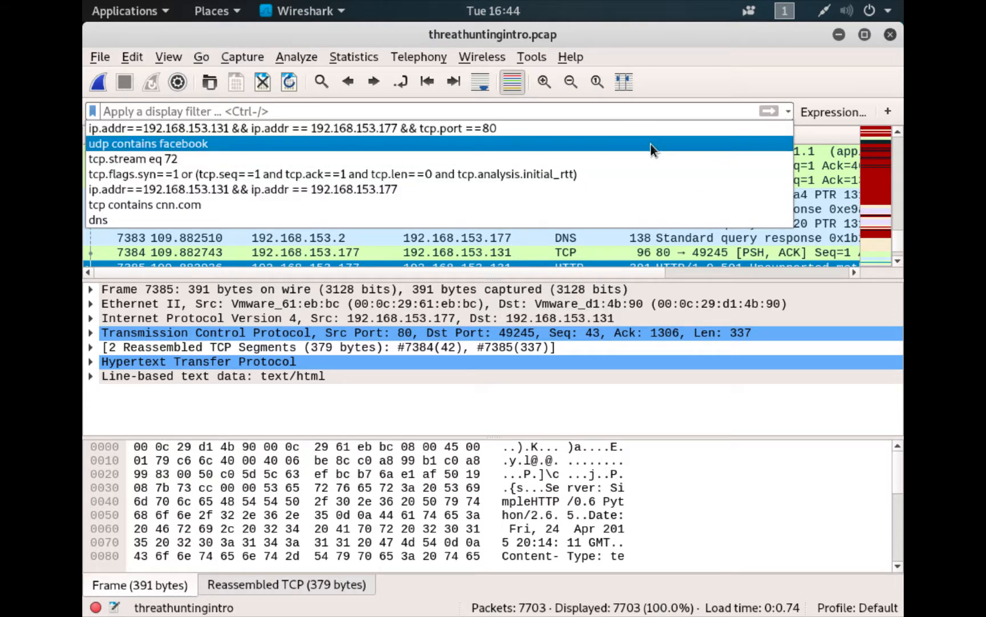
{"action": "left_click", "coordinate": [578, 128]}
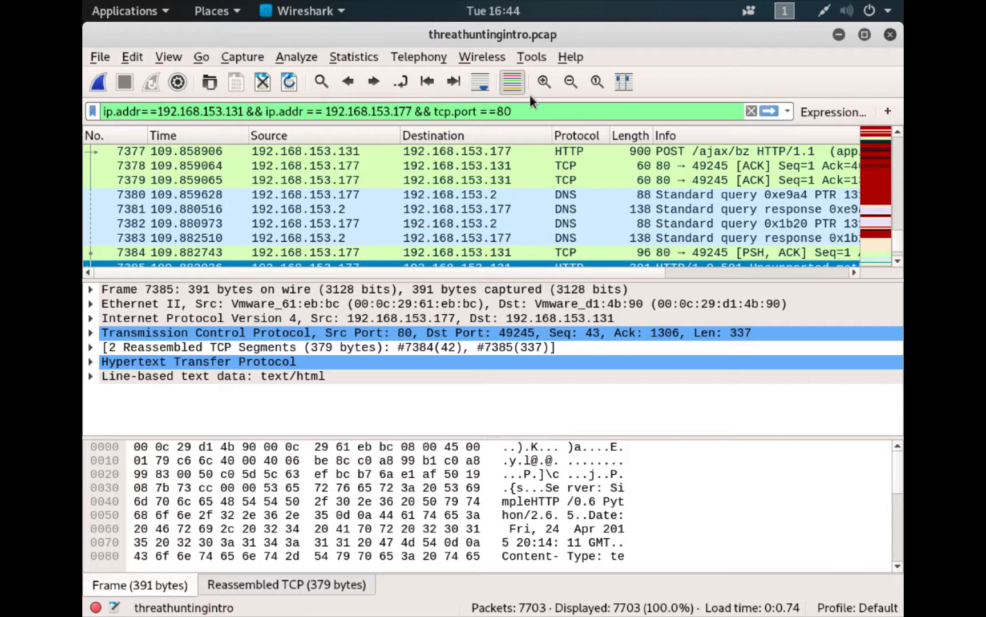
{"action": "key", "text": "BackSpace"}
{"action": "key", "text": "BackSpace"}
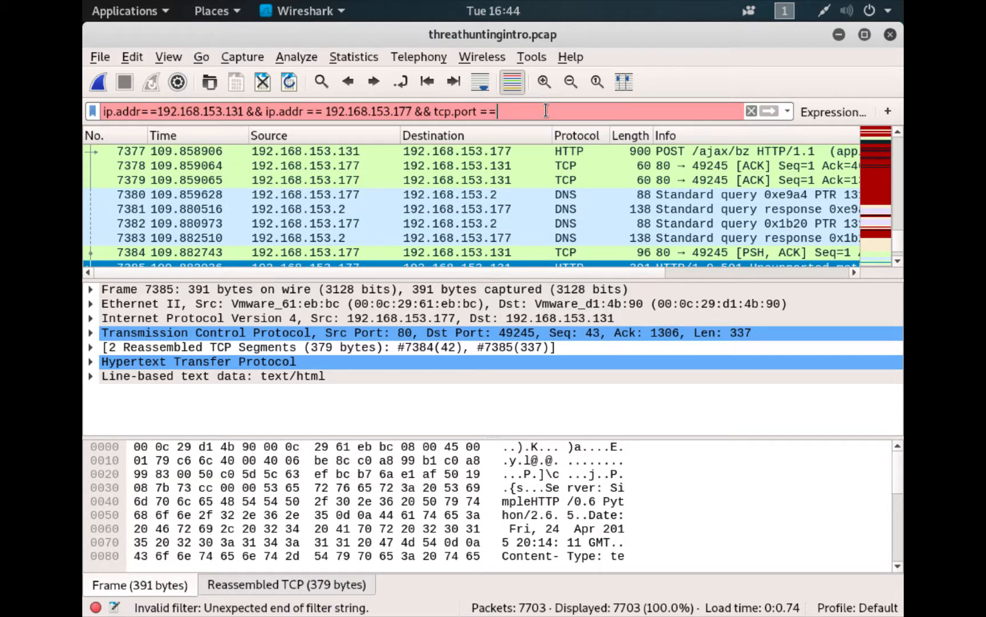
{"action": "type", "text": "8080"}
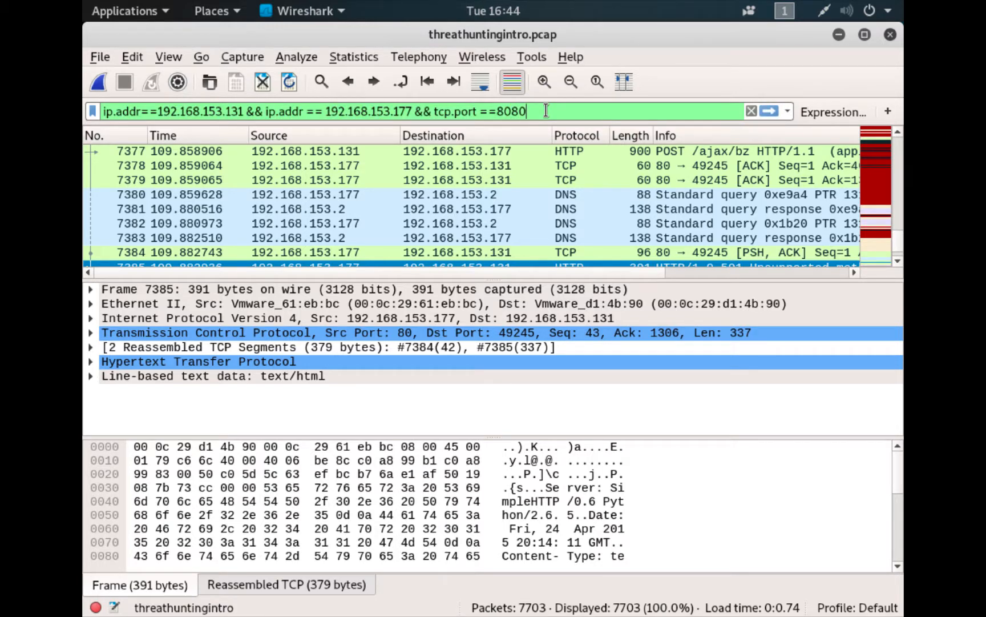
{"action": "key", "text": "Return"}
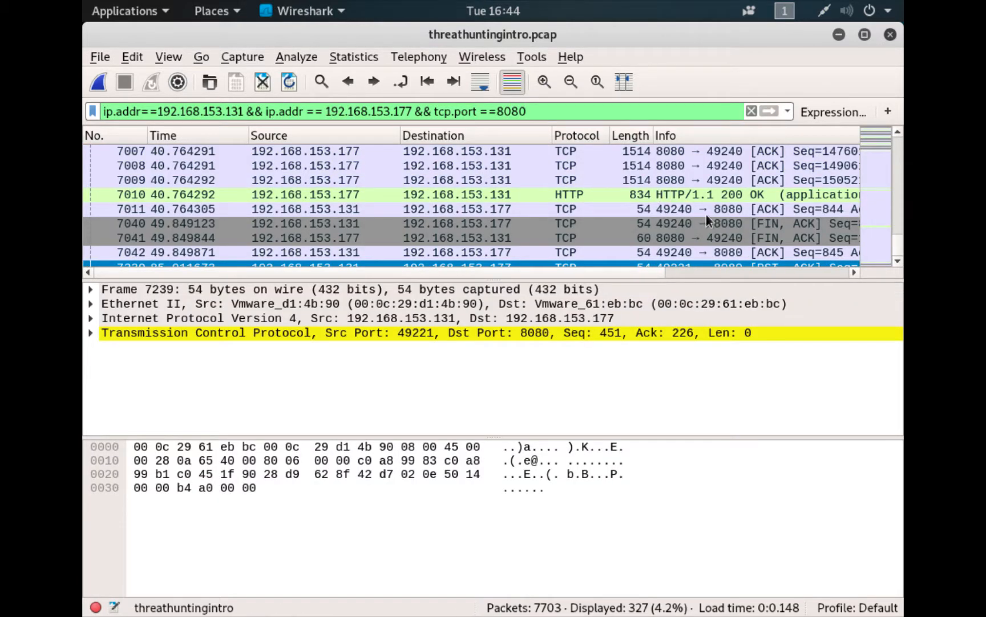
- Go back to the start of the port 8080 traffic and select the first SYN packet, number 4851
{"action": "scroll", "coordinate": [636, 189], "scroll_direction": "up", "scroll_amount": 5}
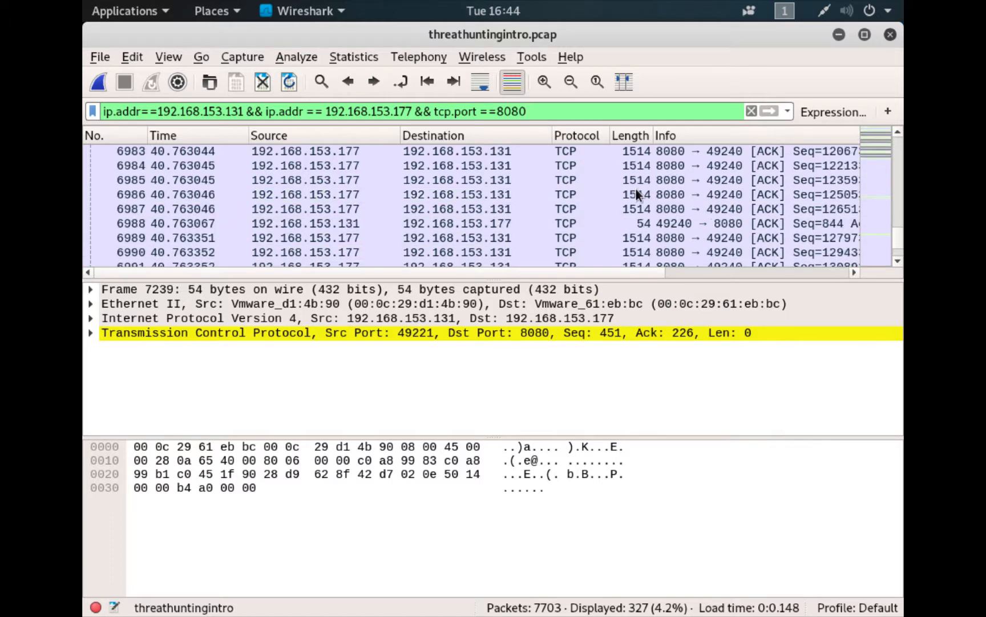
{"action": "scroll", "coordinate": [636, 189], "scroll_direction": "up", "scroll_amount": 15}
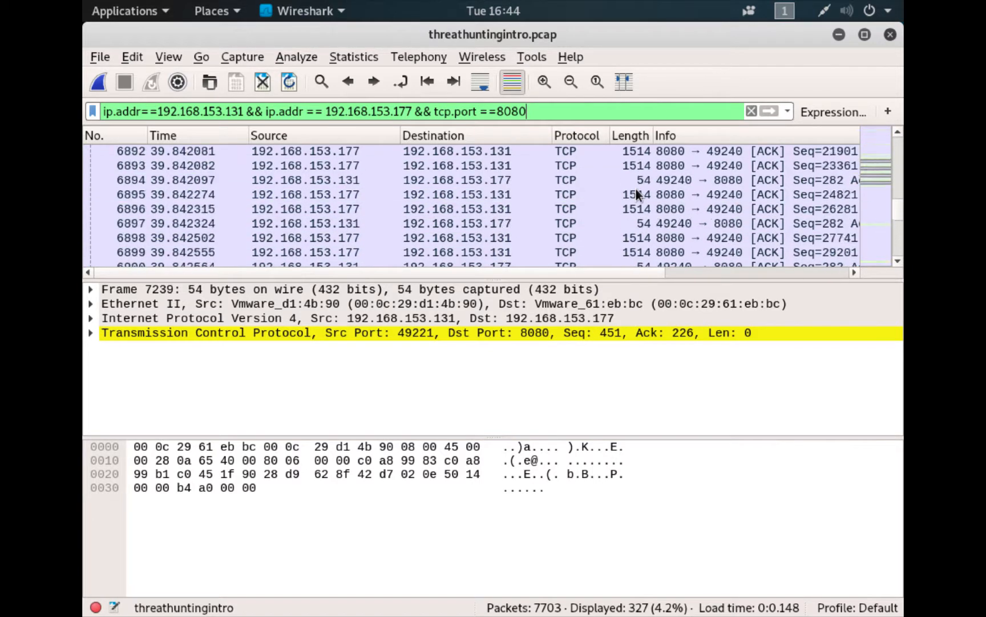
{"action": "scroll", "coordinate": [636, 188], "scroll_direction": "up", "scroll_amount": 10}
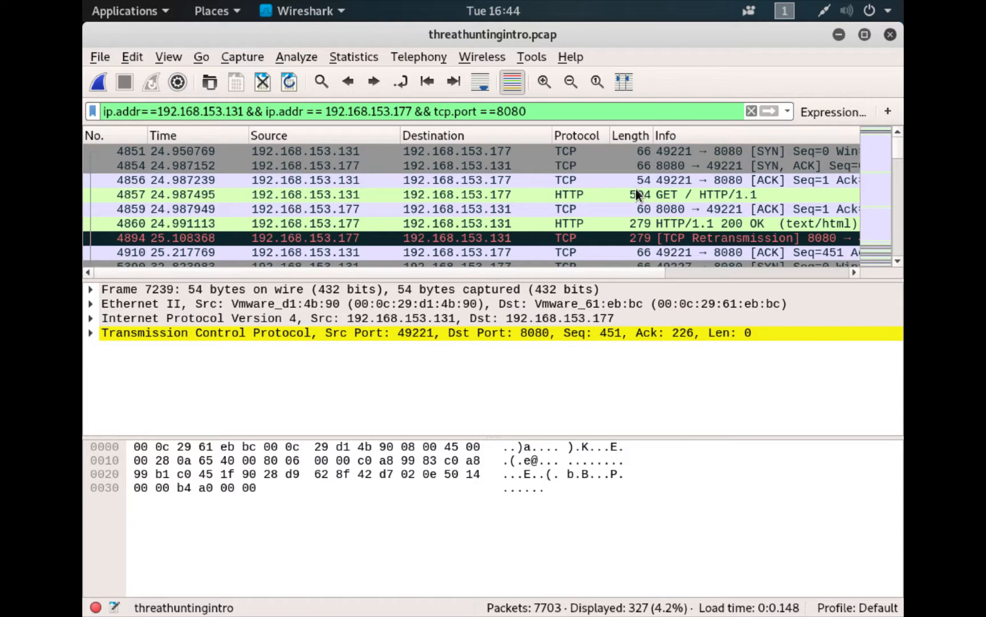
{"action": "scroll", "coordinate": [636, 189], "scroll_direction": "down", "scroll_amount": 1}
{"action": "scroll", "coordinate": [636, 189], "scroll_direction": "up", "scroll_amount": 1}
{"action": "left_click", "coordinate": [625, 152]}
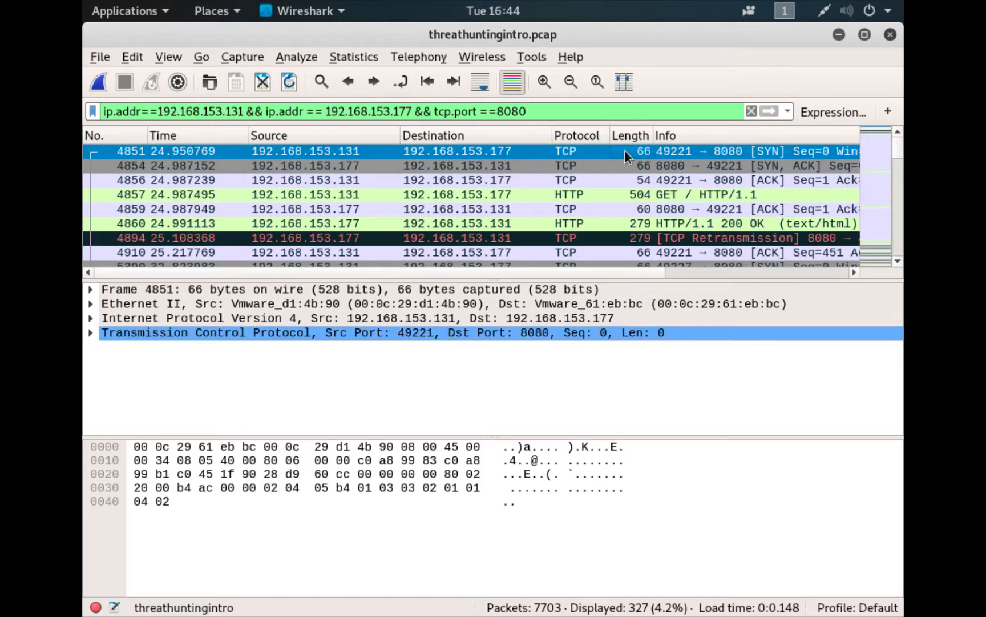
- Follow the TCP stream of SYN, ACK packet 4854 in the port 8080 traffic
{"action": "right_click", "coordinate": [566, 169]}
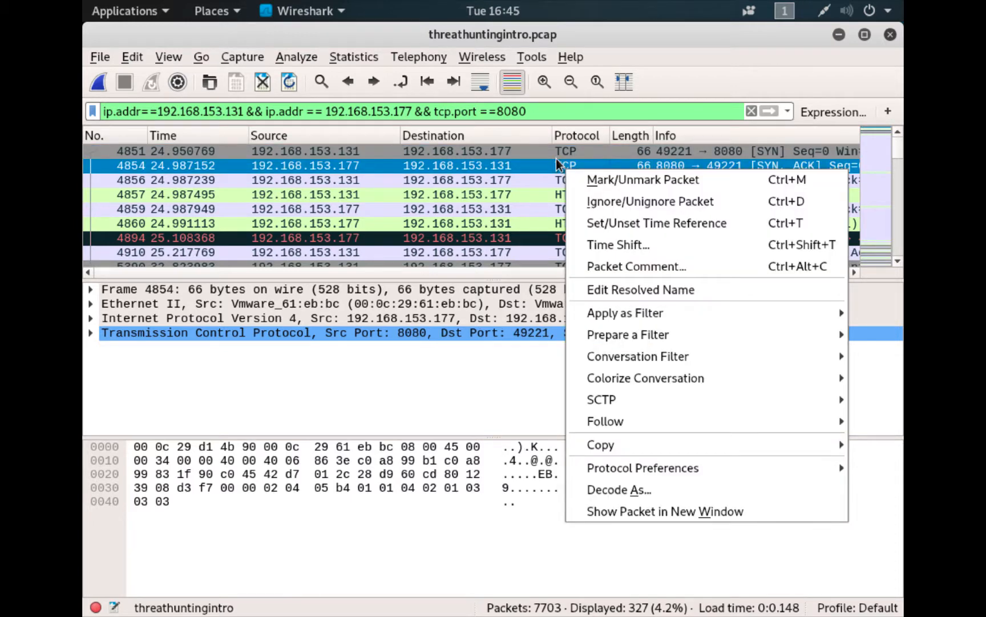
{"action": "mouse_move", "coordinate": [574, 423]}
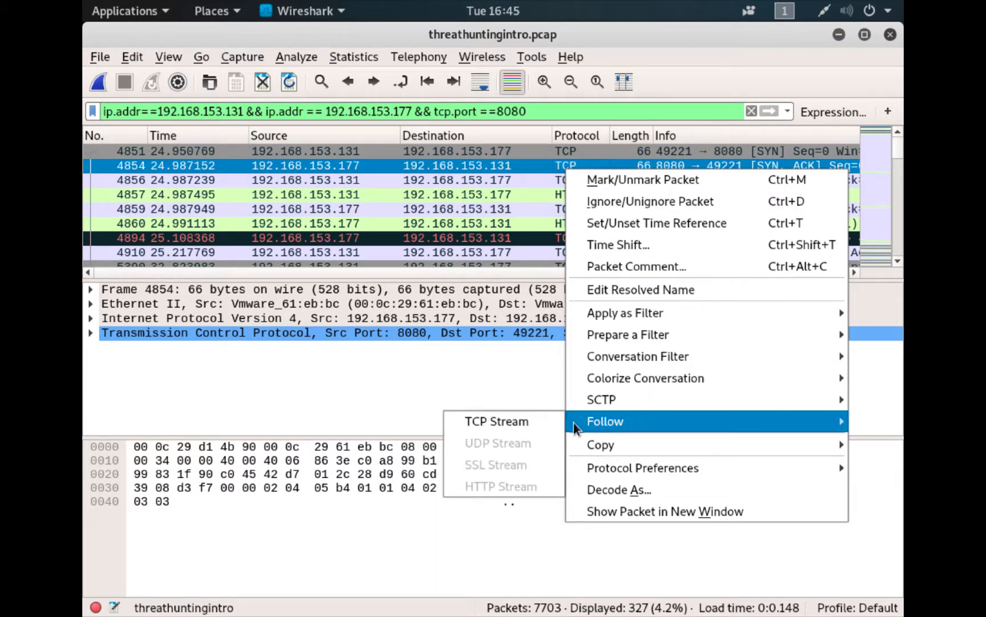
{"action": "left_click", "coordinate": [540, 423]}
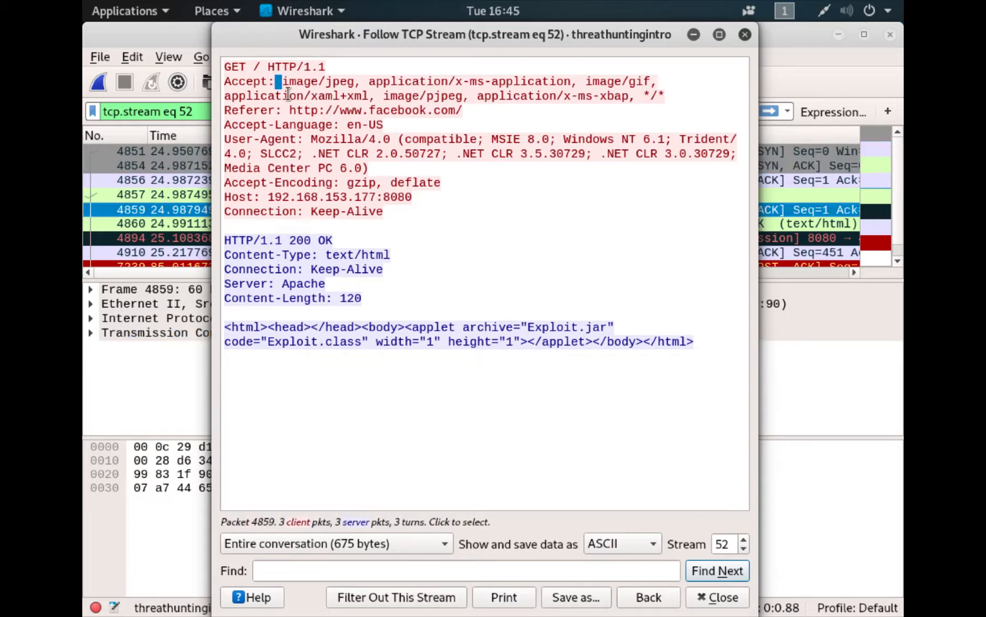
- Examine the request headers and the applet tag's archive and code attributes in the followed stream, and close the stream window
{"action": "left_click_drag", "start_coordinate": [274, 78], "coordinate": [318, 169]}
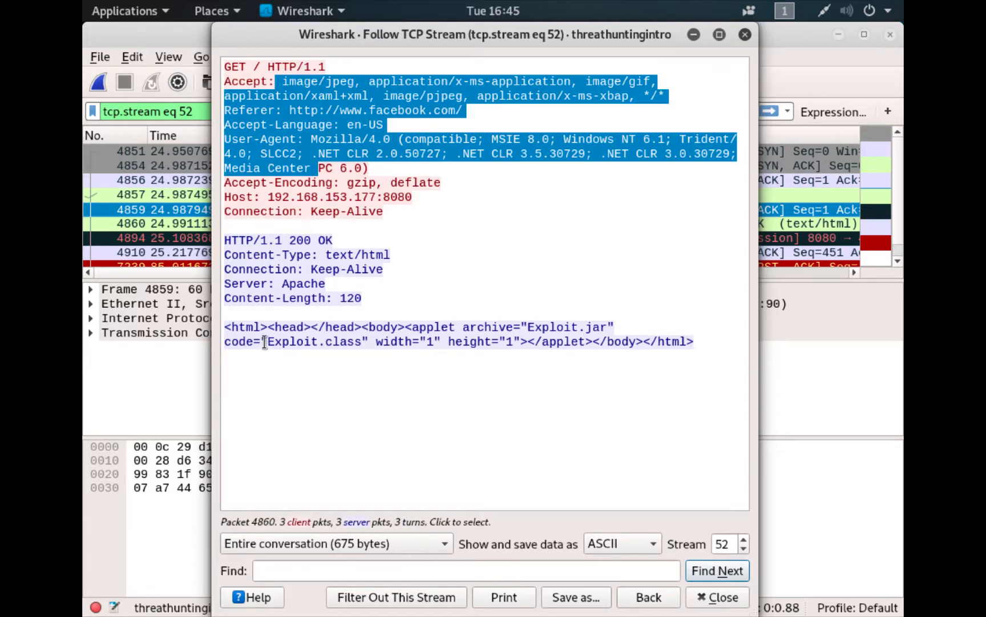
{"action": "left_click_drag", "start_coordinate": [262, 342], "coordinate": [304, 326]}
{"action": "left_click", "coordinate": [416, 312]}
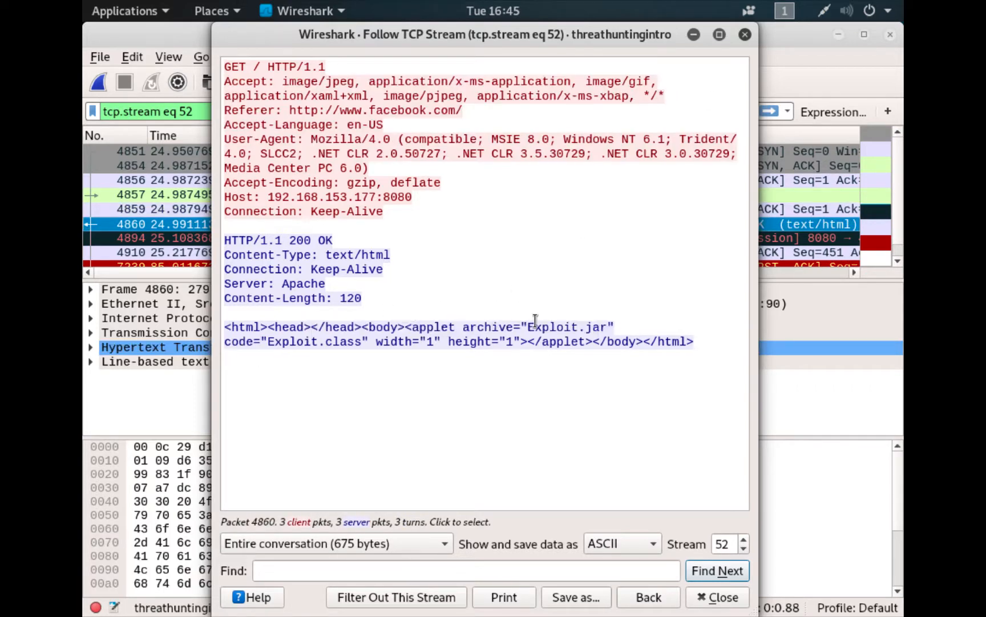
{"action": "left_click_drag", "start_coordinate": [528, 326], "coordinate": [634, 327]}
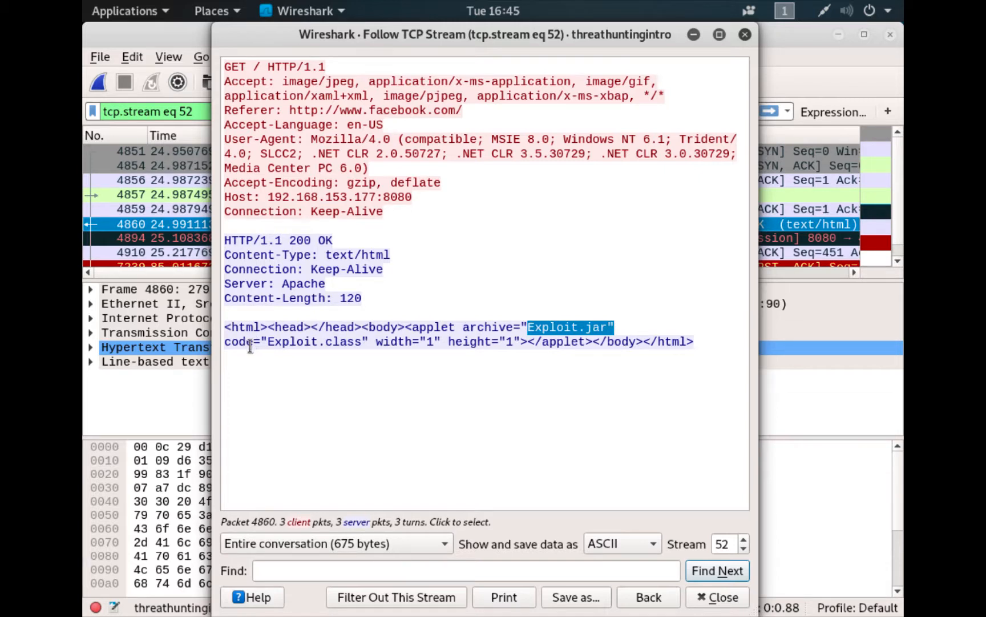
{"action": "left_click_drag", "start_coordinate": [275, 341], "coordinate": [355, 341]}
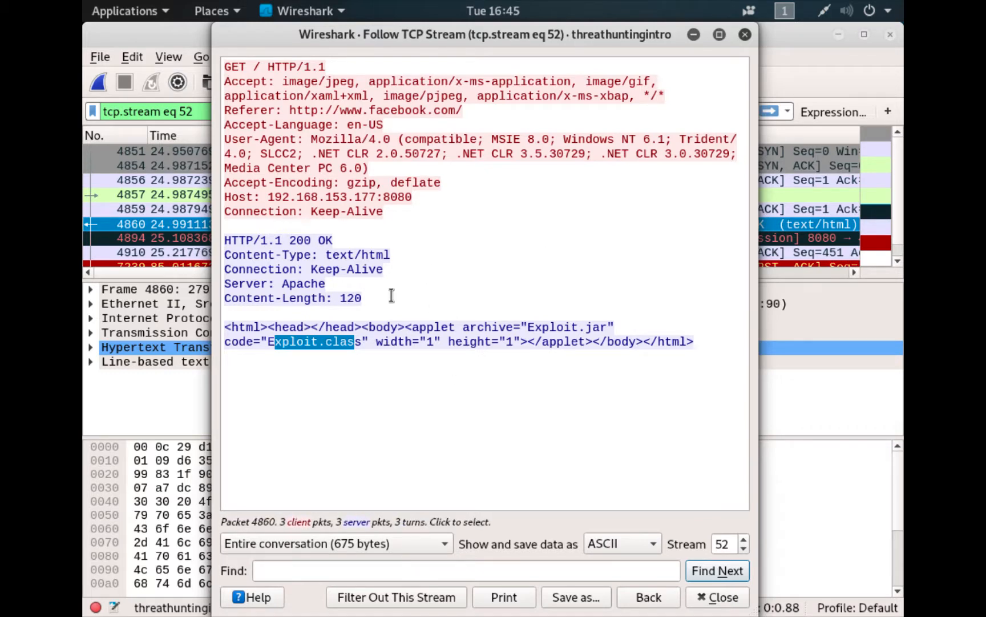
{"action": "left_click", "coordinate": [744, 38]}
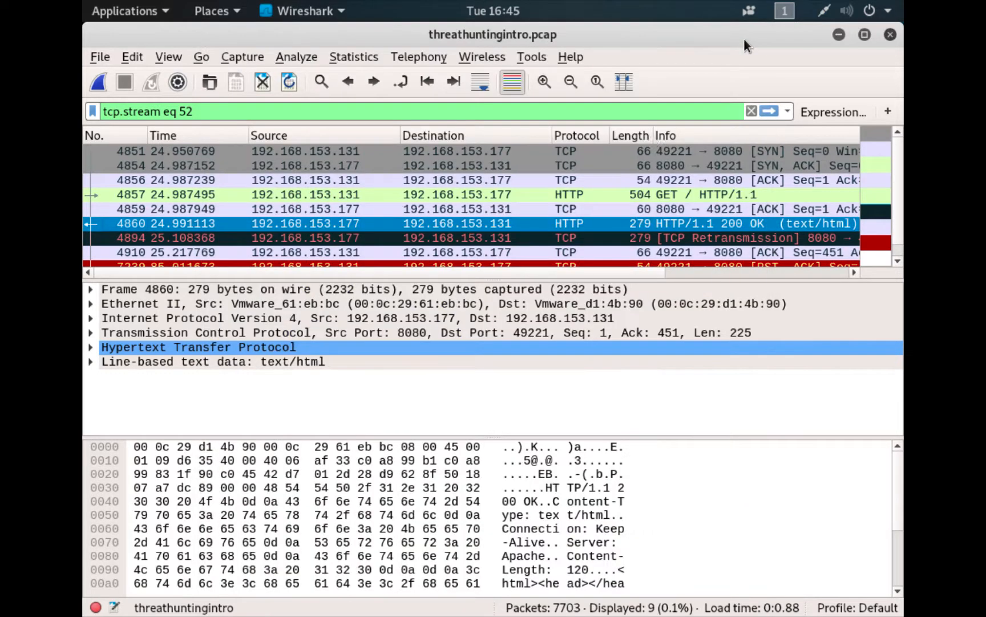
- Clear the tcp.stream eq 52 filter and reapply the recent two-host filter with tcp.port ==8080
{"action": "left_click", "coordinate": [750, 115]}
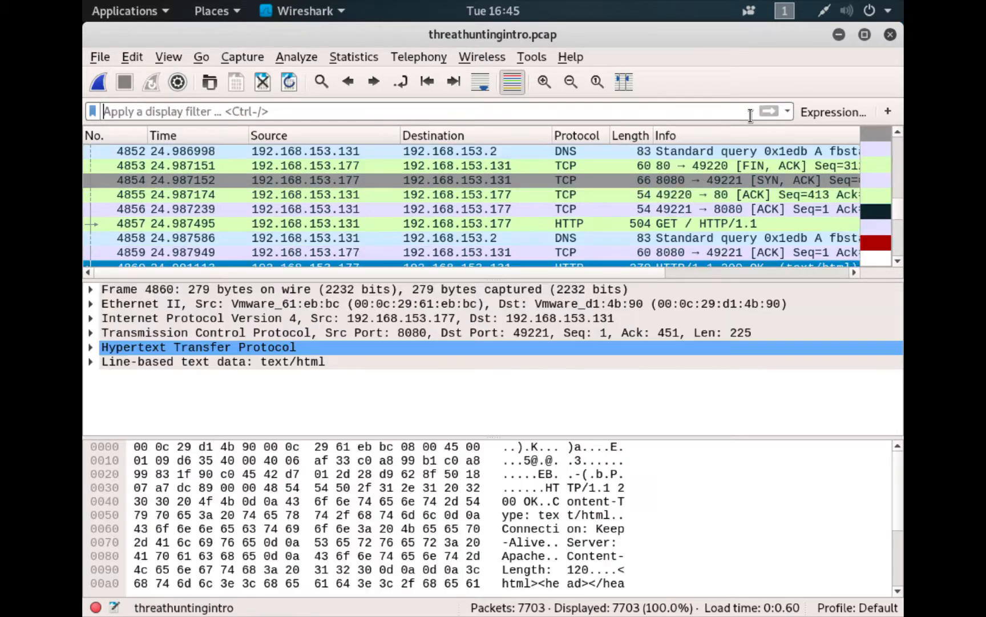
{"action": "left_click", "coordinate": [788, 112]}
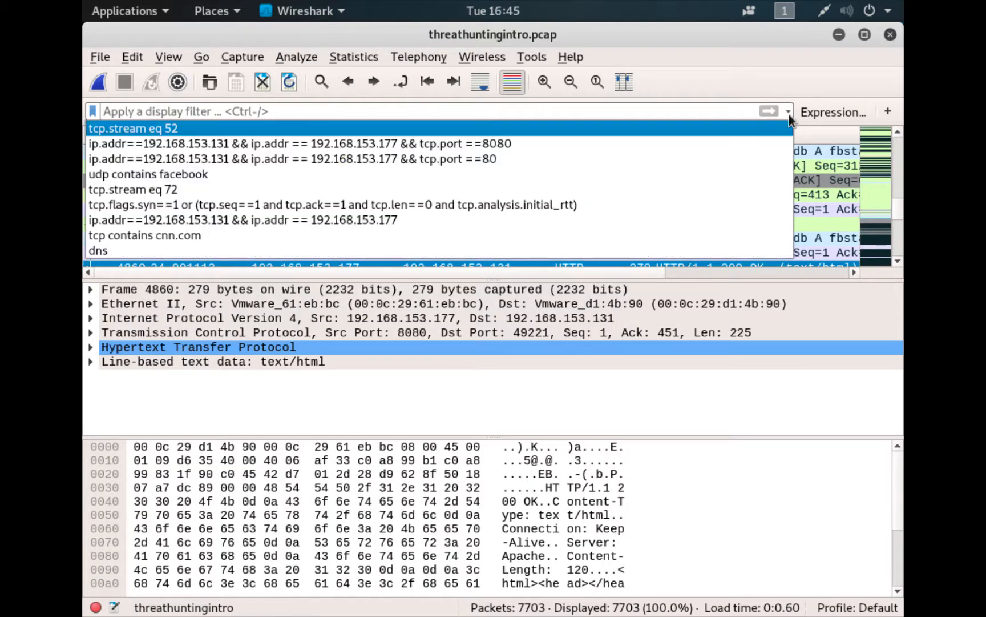
{"action": "left_click", "coordinate": [596, 142]}
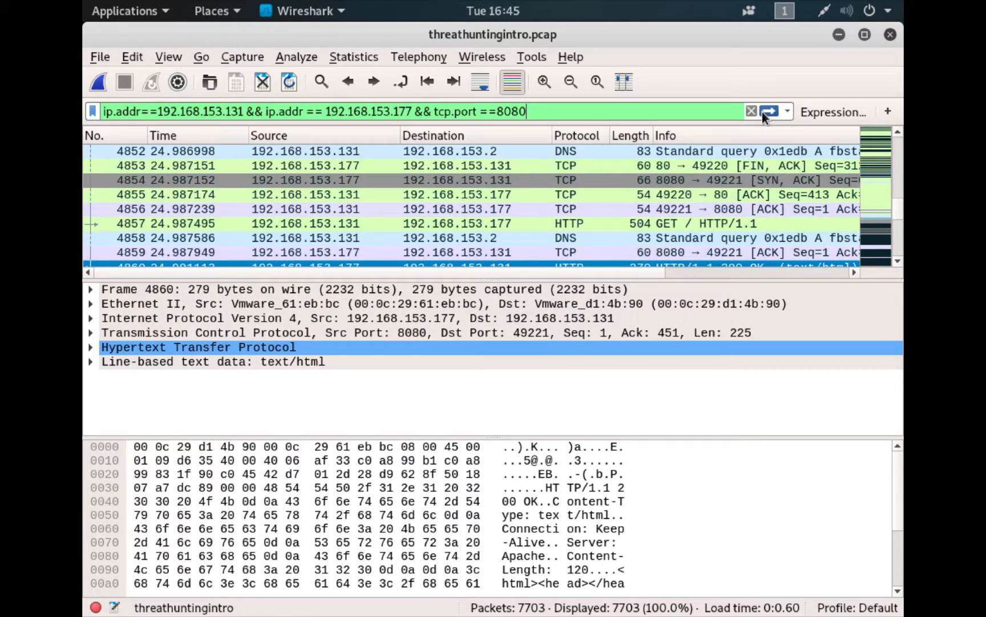
{"action": "left_click", "coordinate": [762, 112]}
- Find the GET /Exploit.jar request, packet 5393, and follow its TCP stream
{"action": "scroll", "coordinate": [681, 211], "scroll_direction": "down", "scroll_amount": 4}
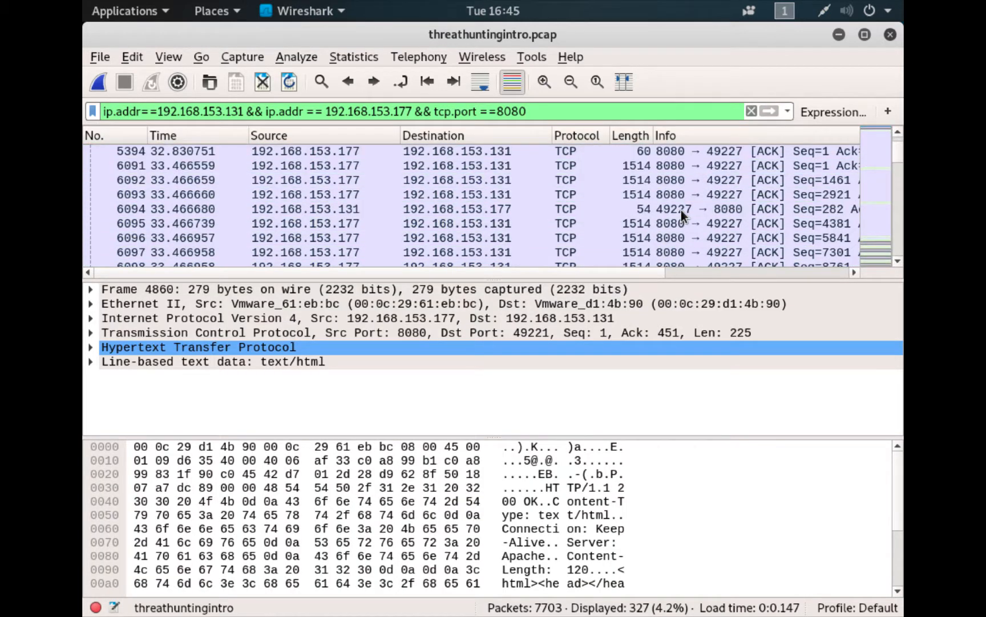
{"action": "scroll", "coordinate": [681, 211], "scroll_direction": "up", "scroll_amount": 2}
{"action": "left_click", "coordinate": [650, 222]}
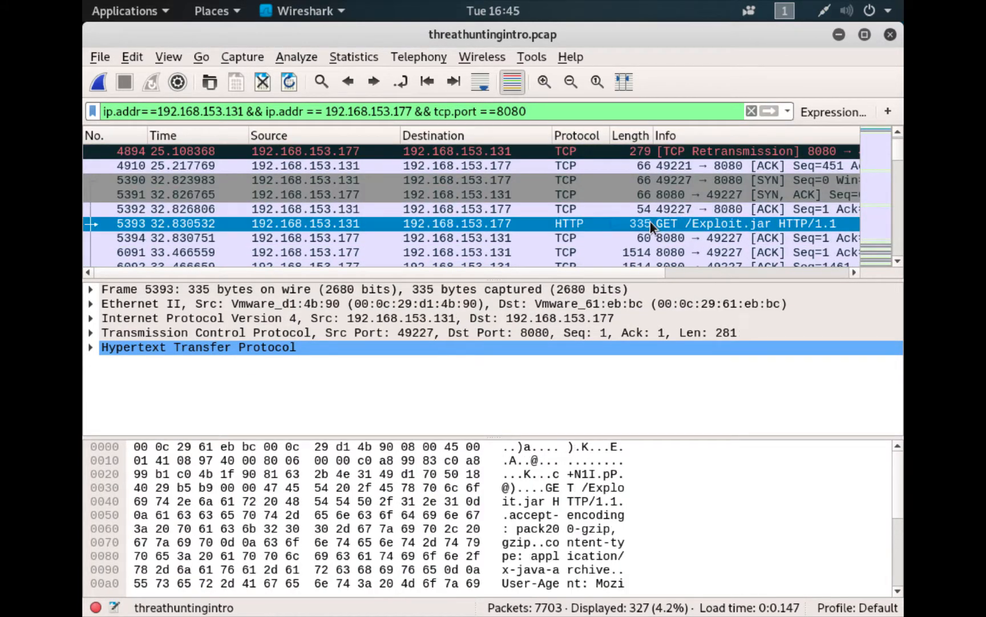
{"action": "right_click", "coordinate": [650, 221]}
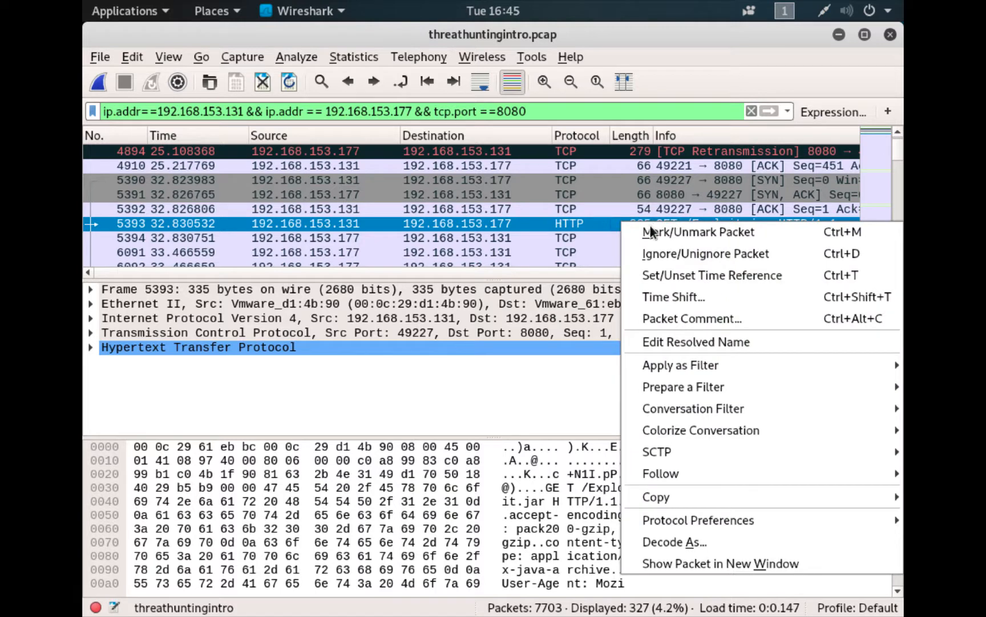
{"action": "mouse_move", "coordinate": [693, 467]}
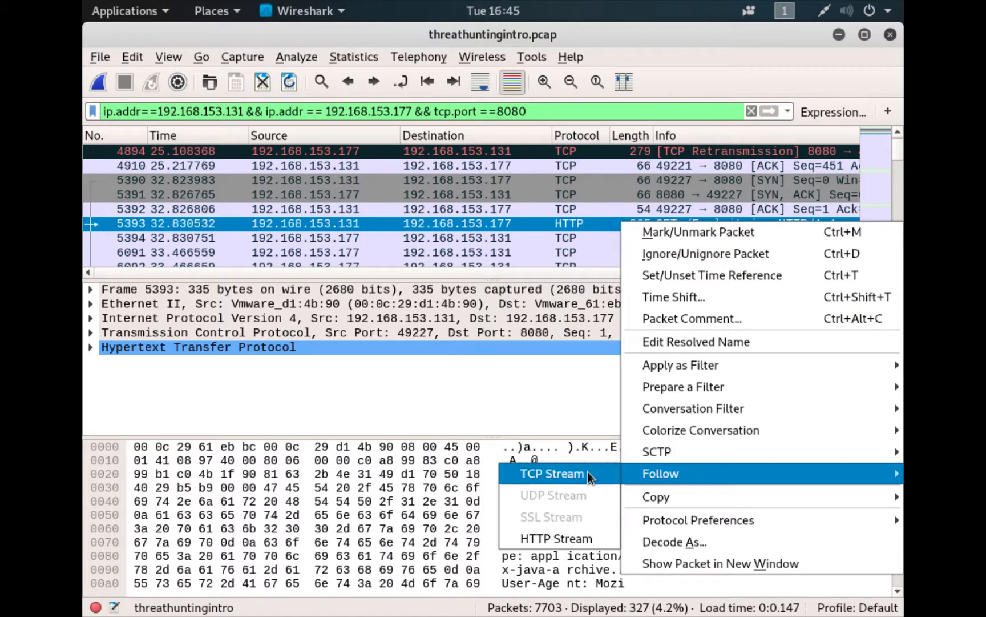
{"action": "left_click", "coordinate": [573, 474]}
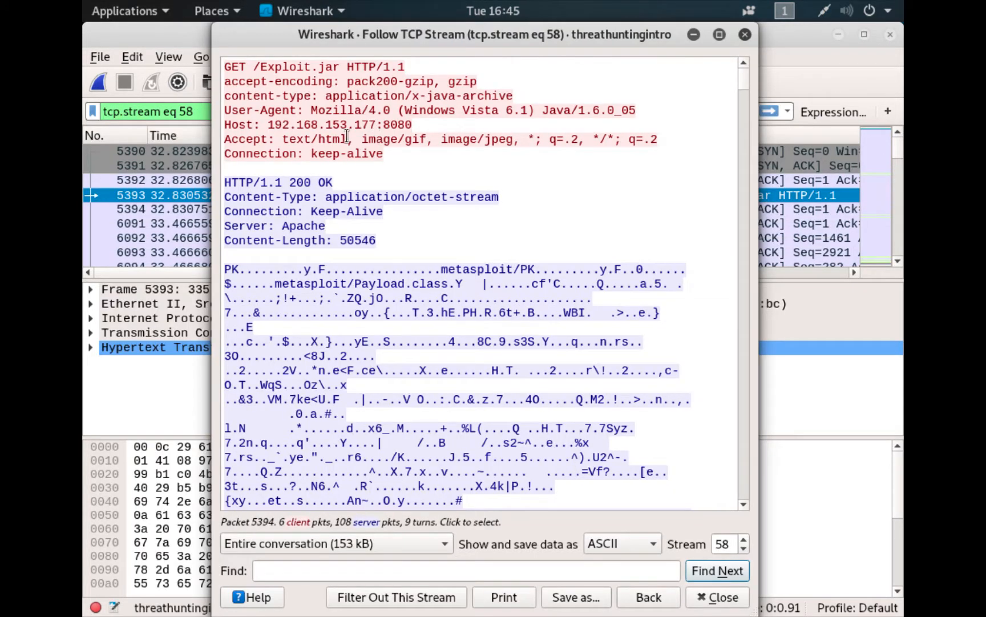
- Examine the Exploit.jar request headers, the response's Content-Type and the readable strings at the start of the returned data
{"action": "left_click", "coordinate": [237, 69]}
{"action": "left_click_drag", "start_coordinate": [236, 68], "coordinate": [380, 229]}
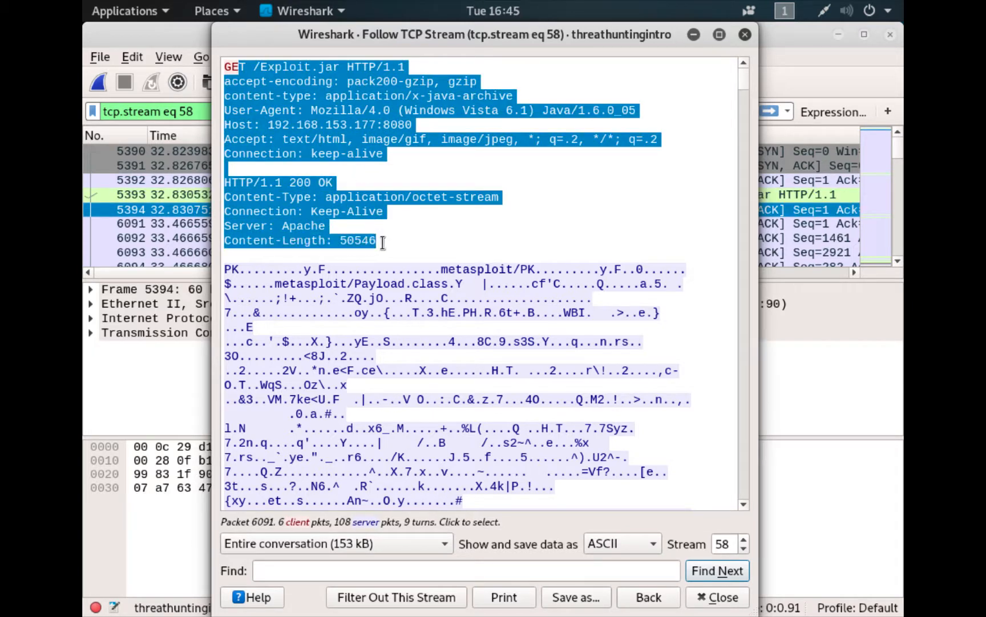
{"action": "left_click", "coordinate": [287, 277]}
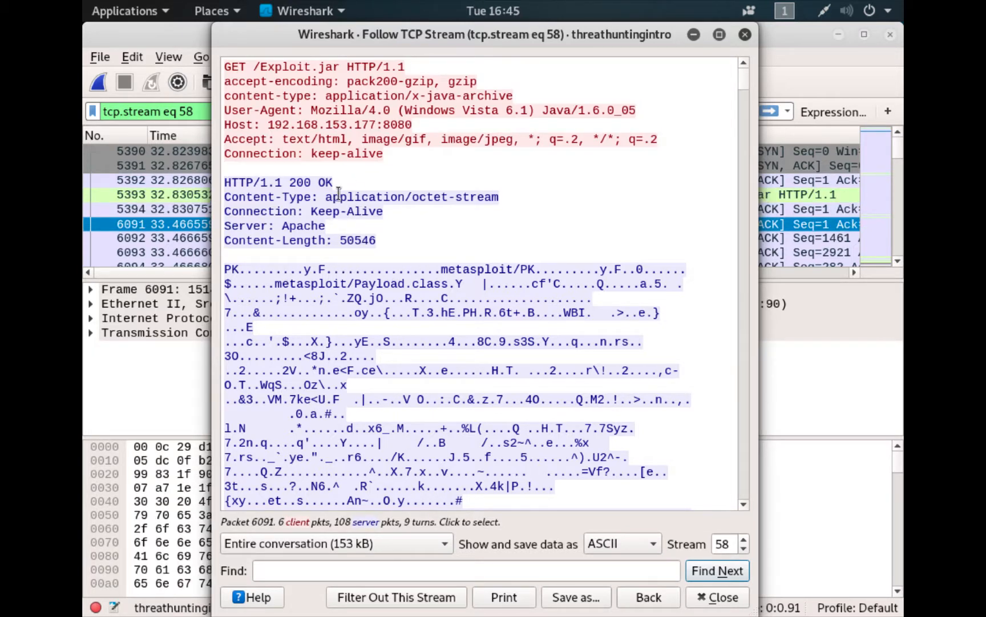
{"action": "left_click_drag", "start_coordinate": [332, 196], "coordinate": [470, 196]}
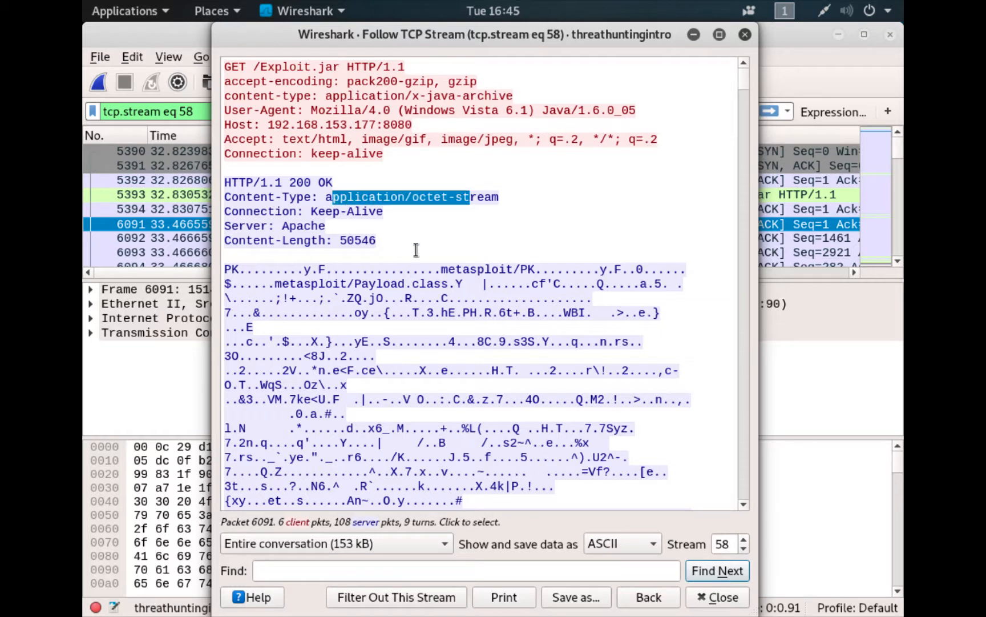
{"action": "left_click_drag", "start_coordinate": [435, 269], "coordinate": [511, 269]}
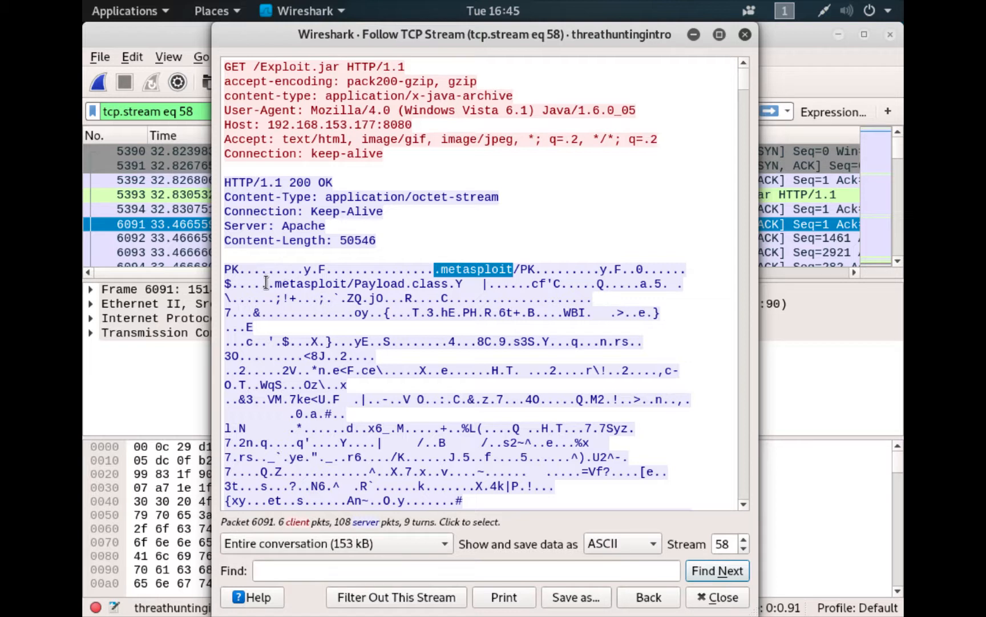
{"action": "left_click_drag", "start_coordinate": [267, 282], "coordinate": [449, 283]}
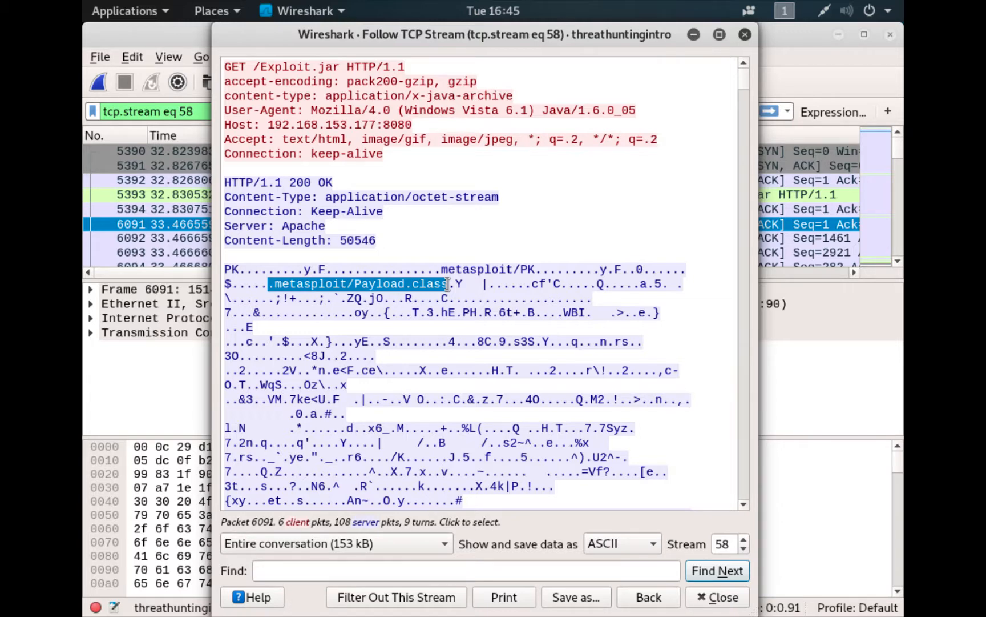
- Look through the binary contents of the Exploit.jar response, recheck the class path near its start, and close the stream window
{"action": "scroll", "coordinate": [448, 284], "scroll_direction": "down", "scroll_amount": 6}
{"action": "scroll", "coordinate": [448, 284], "scroll_direction": "up", "scroll_amount": 6}
{"action": "left_click", "coordinate": [321, 271]}
{"action": "left_click_drag", "start_coordinate": [275, 284], "coordinate": [465, 283]}
{"action": "scroll", "coordinate": [415, 192], "scroll_direction": "down", "scroll_amount": 20}
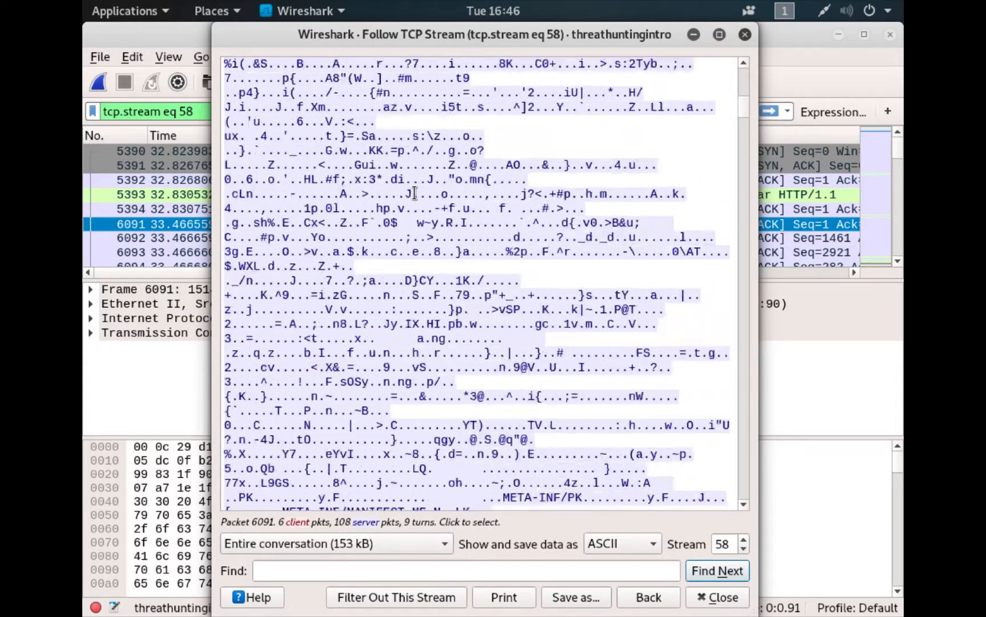
{"action": "scroll", "coordinate": [415, 192], "scroll_direction": "down", "scroll_amount": 20}
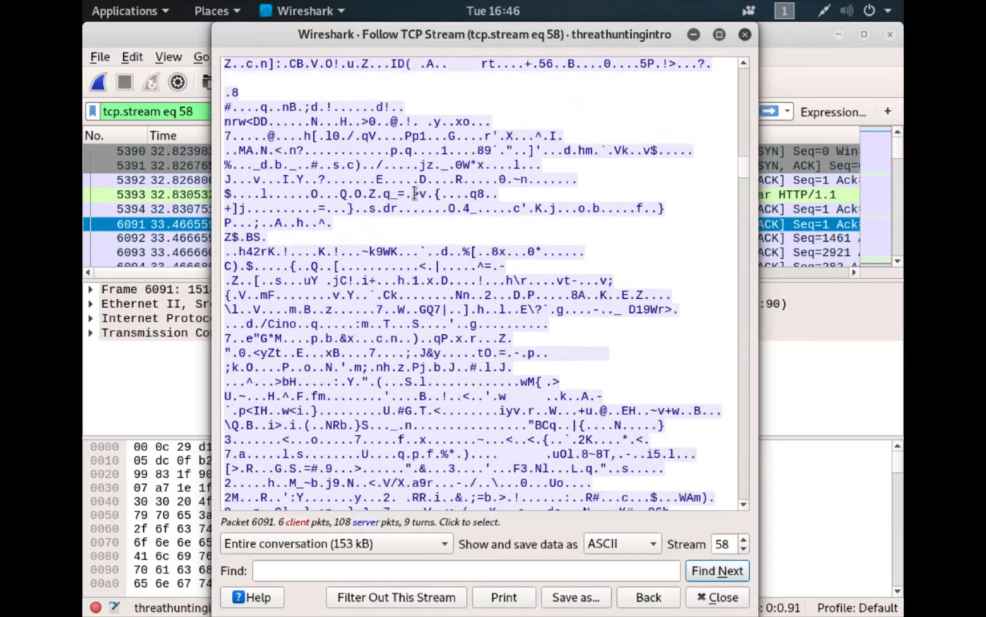
{"action": "scroll", "coordinate": [415, 192], "scroll_direction": "down", "scroll_amount": 3}
{"action": "left_click_drag", "start_coordinate": [744, 171], "coordinate": [701, 18]}
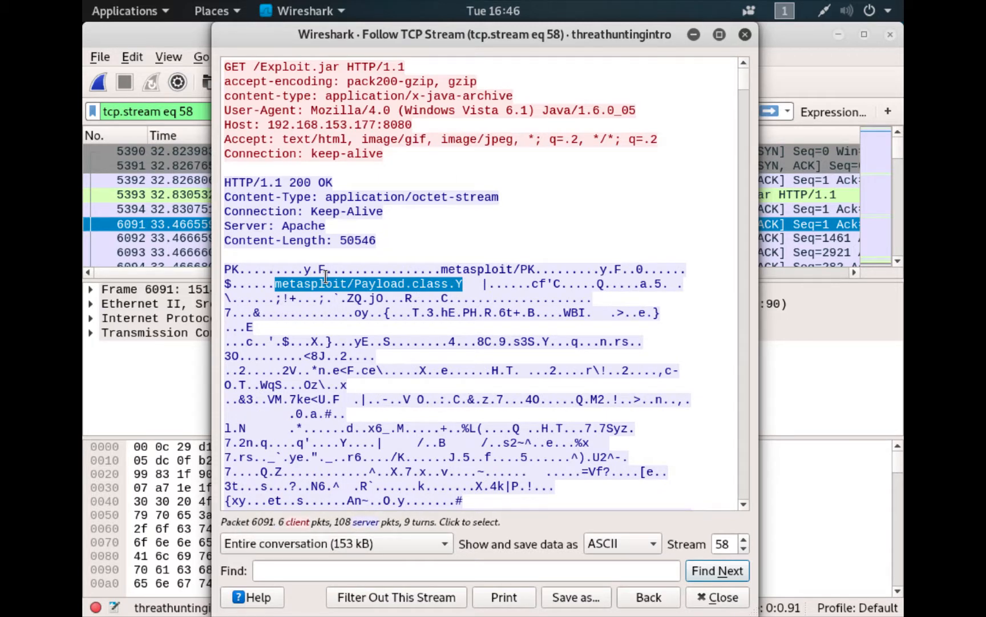
{"action": "left_click", "coordinate": [285, 283]}
{"action": "left_click_drag", "start_coordinate": [296, 269], "coordinate": [436, 333]}
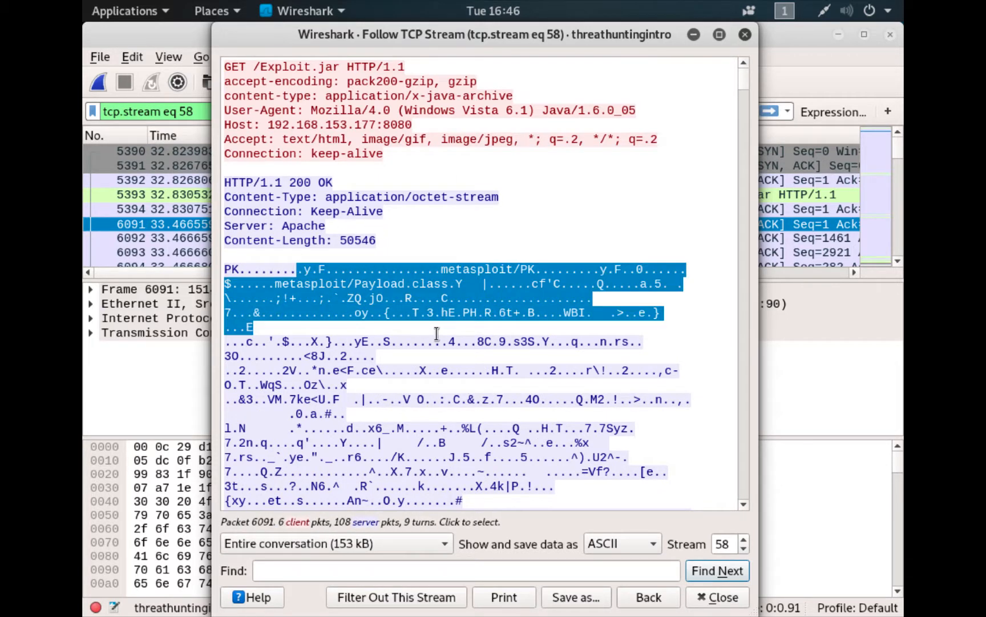
{"action": "left_click", "coordinate": [745, 34]}
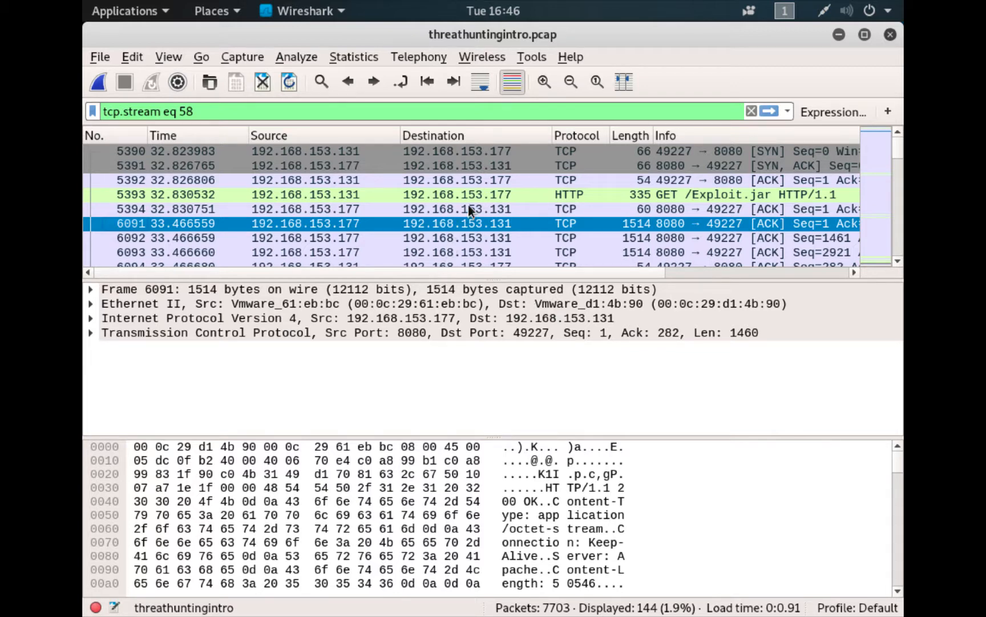
- Look through the packets of tcp.stream eq 58 to its end, checking the HTTP requests and responses among the data segments
{"action": "scroll", "coordinate": [468, 208], "scroll_direction": "down", "scroll_amount": 9}
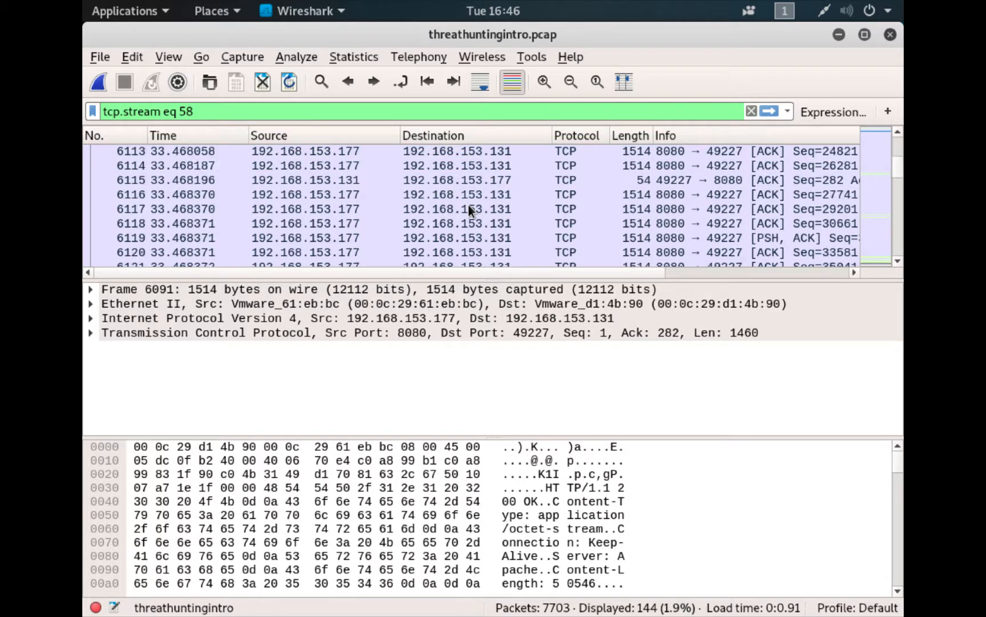
{"action": "scroll", "coordinate": [468, 205], "scroll_direction": "down", "scroll_amount": 6}
{"action": "left_click", "coordinate": [448, 206]}
{"action": "left_click", "coordinate": [441, 228]}
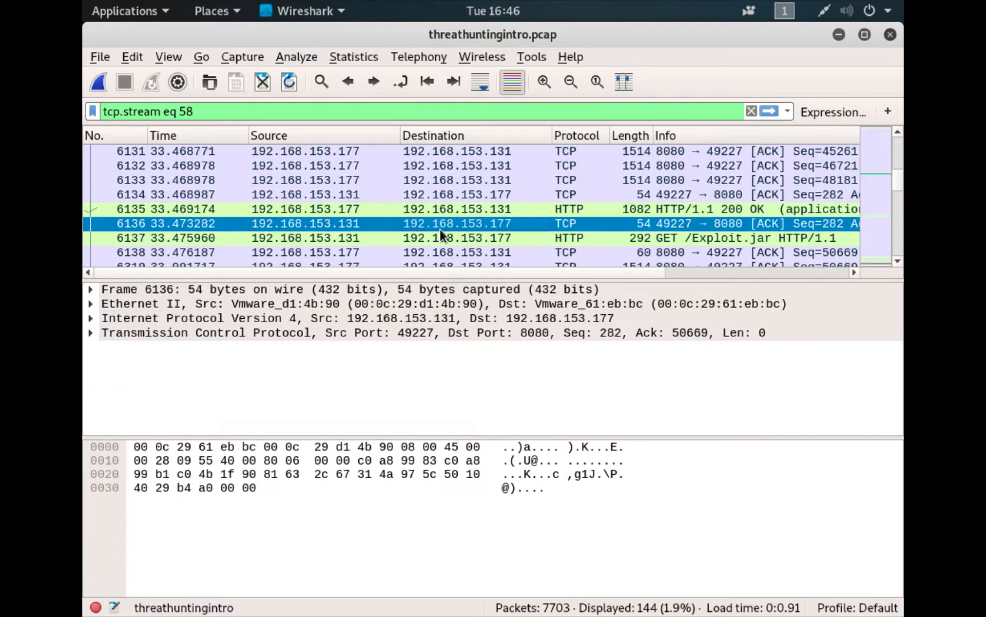
{"action": "left_click", "coordinate": [437, 239]}
{"action": "scroll", "coordinate": [436, 240], "scroll_direction": "down", "scroll_amount": 8}
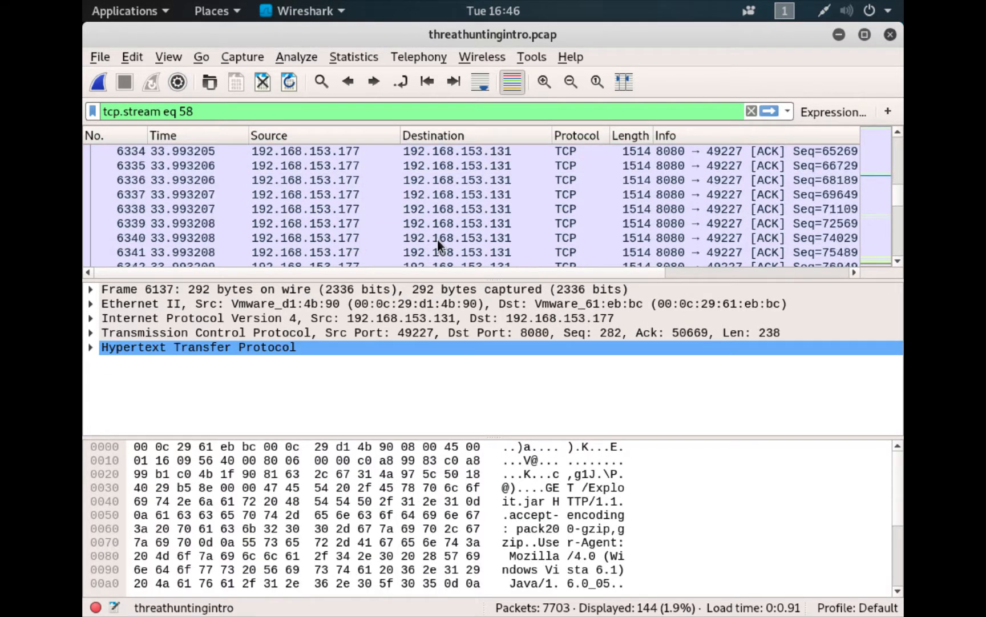
{"action": "scroll", "coordinate": [437, 240], "scroll_direction": "down", "scroll_amount": 3}
{"action": "left_click", "coordinate": [450, 185]}
{"action": "scroll", "coordinate": [450, 205], "scroll_direction": "down", "scroll_amount": 5}
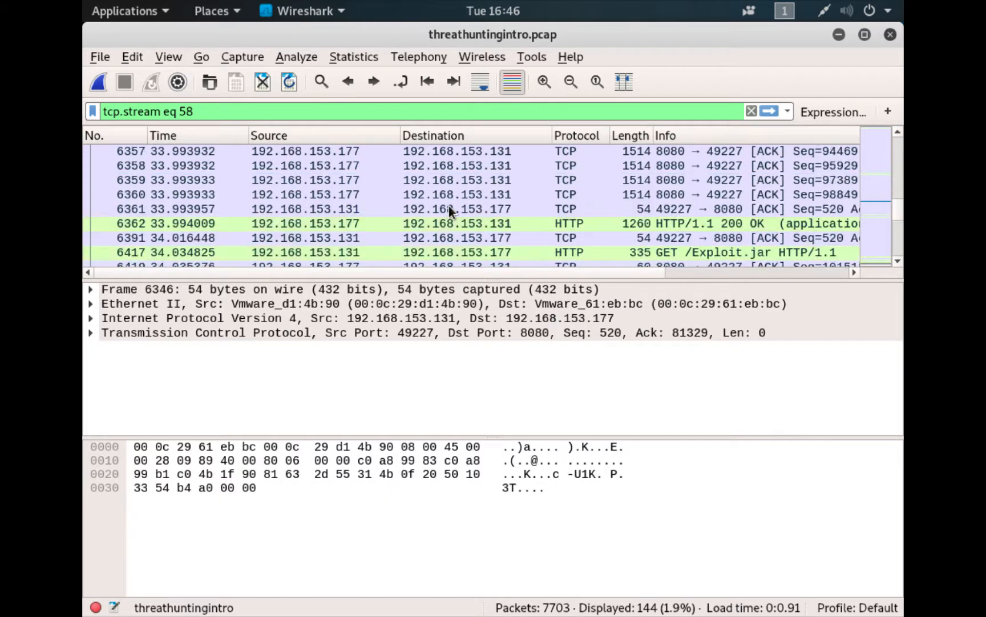
{"action": "scroll", "coordinate": [449, 206], "scroll_direction": "down", "scroll_amount": 5}
{"action": "left_click", "coordinate": [449, 207]}
{"action": "scroll", "coordinate": [448, 223], "scroll_direction": "down", "scroll_amount": 2}
{"action": "left_click", "coordinate": [448, 223]}
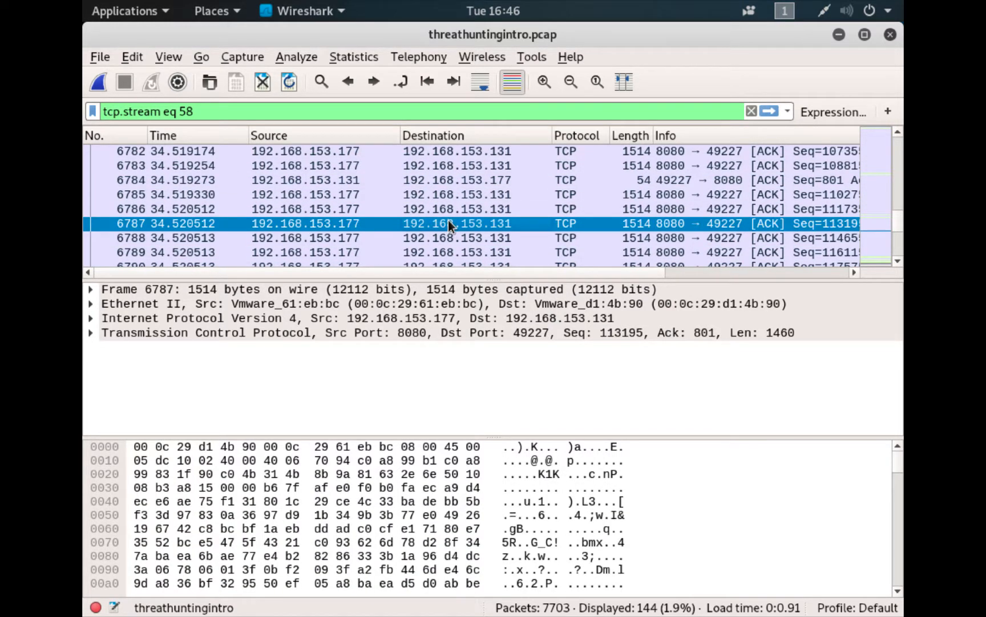
{"action": "scroll", "coordinate": [447, 220], "scroll_direction": "down", "scroll_amount": 11}
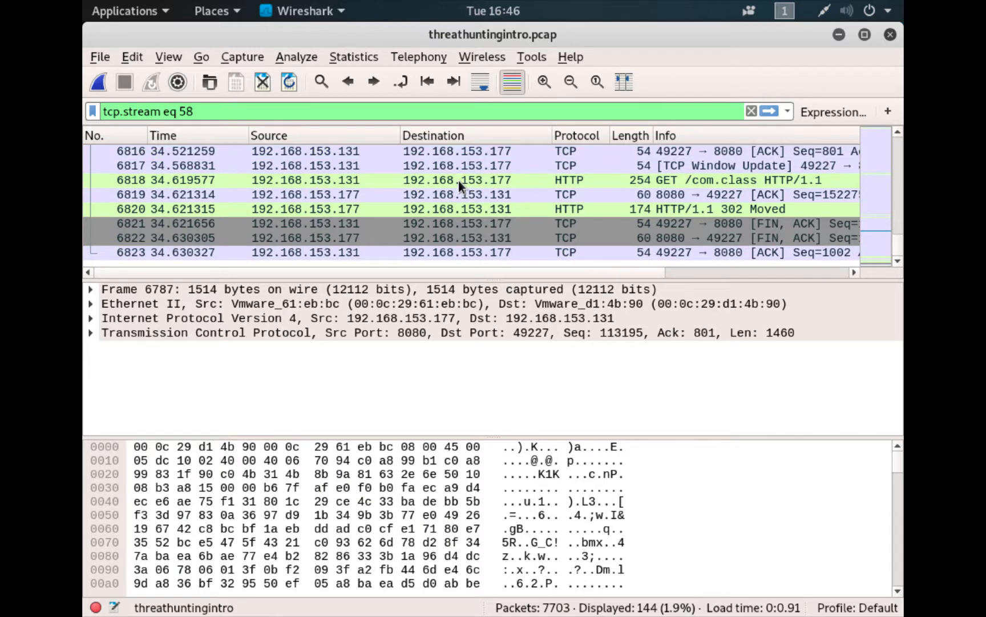
- Filter the packets to traffic between 192.168.153.131 and 192.168.153.177 on TCP port 443
{"action": "left_click", "coordinate": [751, 111]}
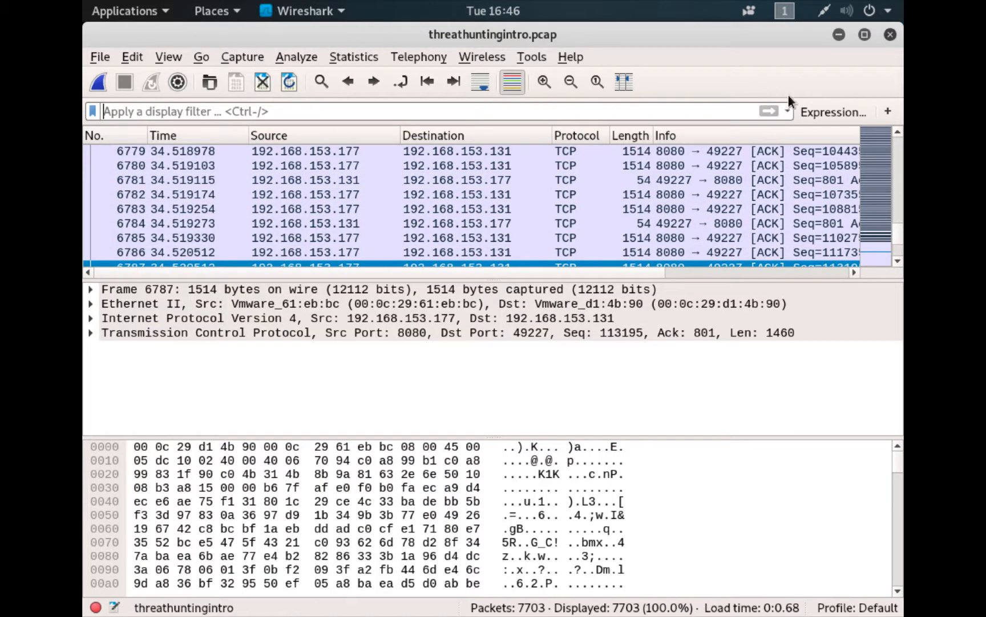
{"action": "left_click", "coordinate": [788, 110]}
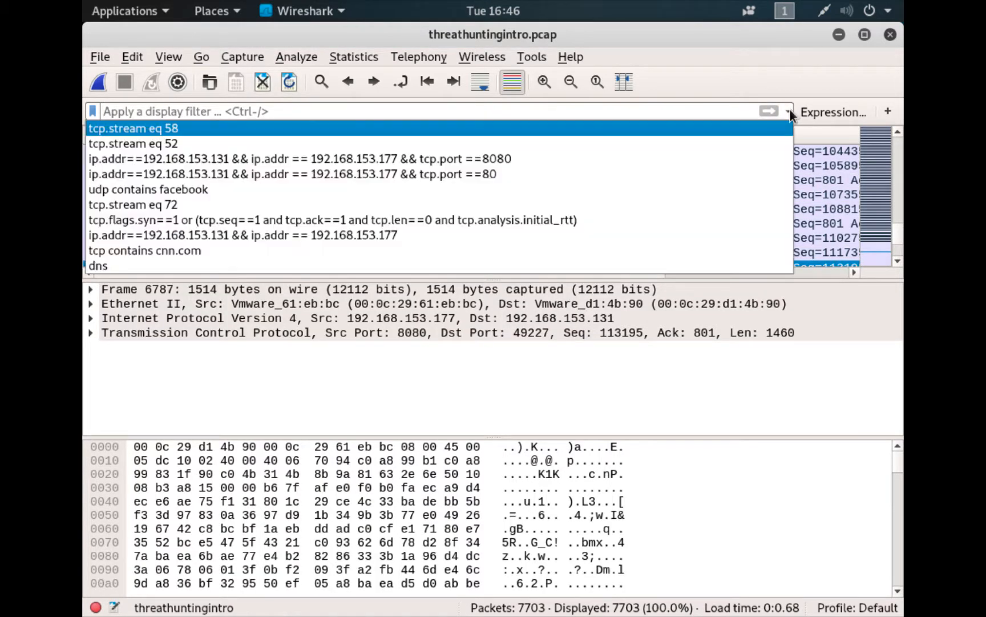
{"action": "left_click", "coordinate": [633, 153]}
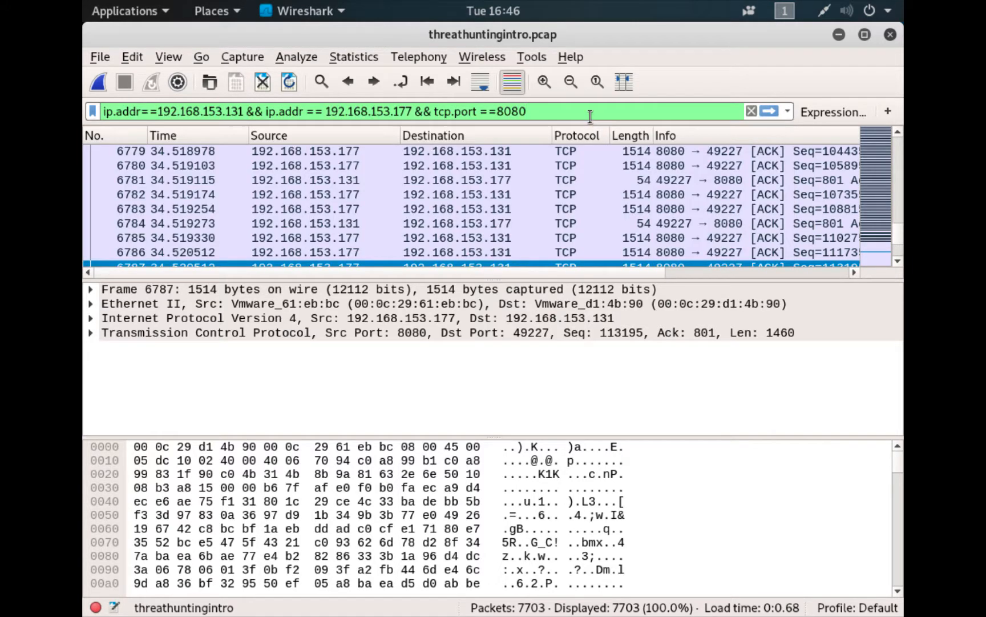
{"action": "key", "text": "BackSpace"}
{"action": "key", "text": "BackSpace"}
{"action": "key", "text": "BackSpace"}
{"action": "key", "text": "BackSpace"}
{"action": "type", "text": "443"}
{"action": "left_click", "coordinate": [772, 113]}
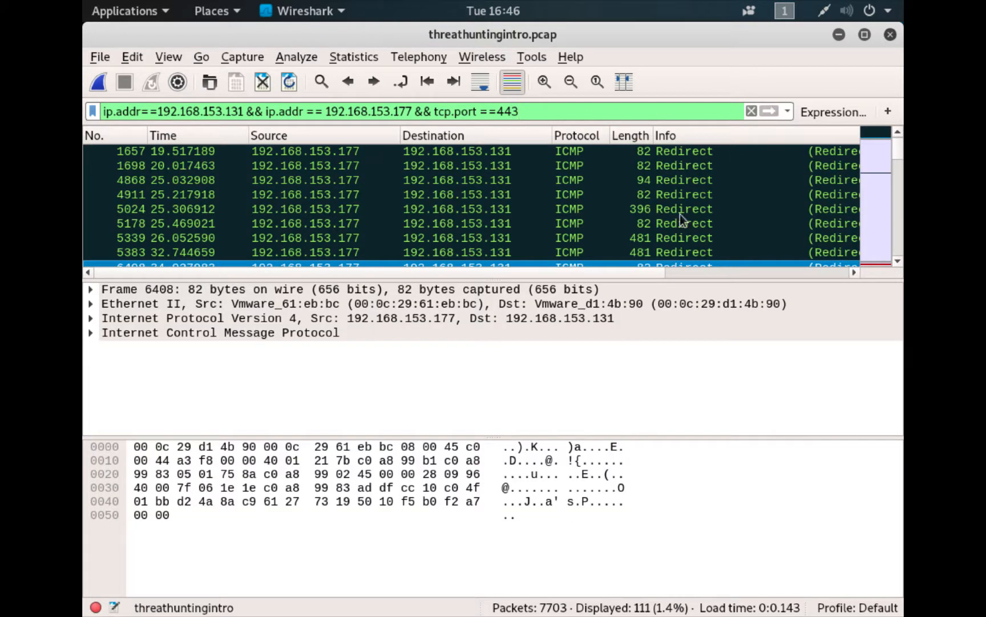
- Find the SYN packet 7012 that opens the port 443 connection and follow its TCP stream
{"action": "scroll", "coordinate": [634, 257], "scroll_direction": "down", "scroll_amount": 3}
{"action": "scroll", "coordinate": [635, 257], "scroll_direction": "down", "scroll_amount": 4}
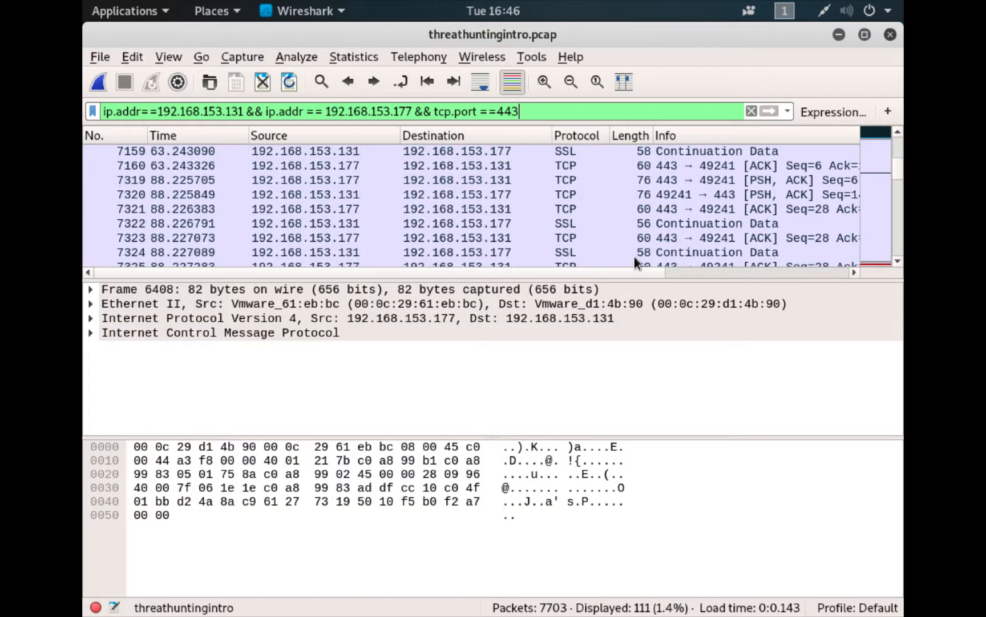
{"action": "scroll", "coordinate": [634, 256], "scroll_direction": "up", "scroll_amount": 4}
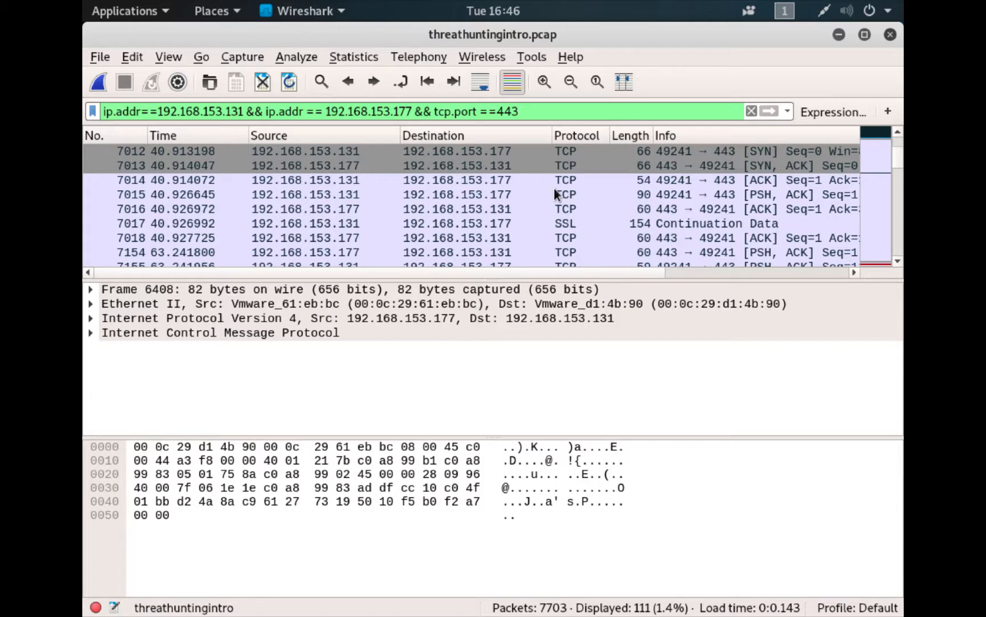
{"action": "scroll", "coordinate": [554, 188], "scroll_direction": "up", "scroll_amount": 1}
{"action": "left_click", "coordinate": [494, 196]}
{"action": "right_click", "coordinate": [494, 196]}
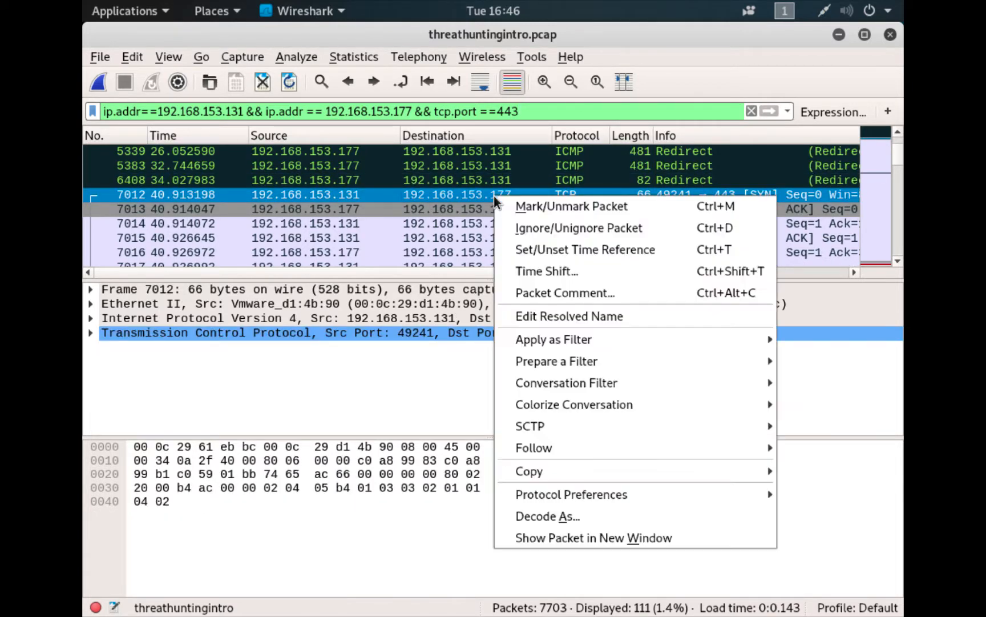
{"action": "mouse_move", "coordinate": [573, 449]}
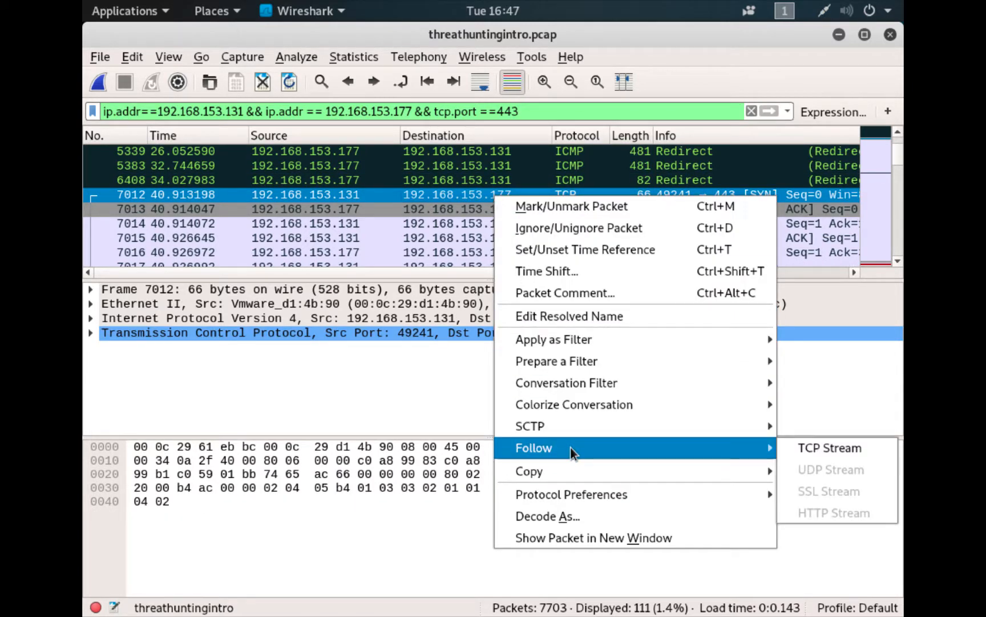
{"action": "left_click", "coordinate": [815, 451]}
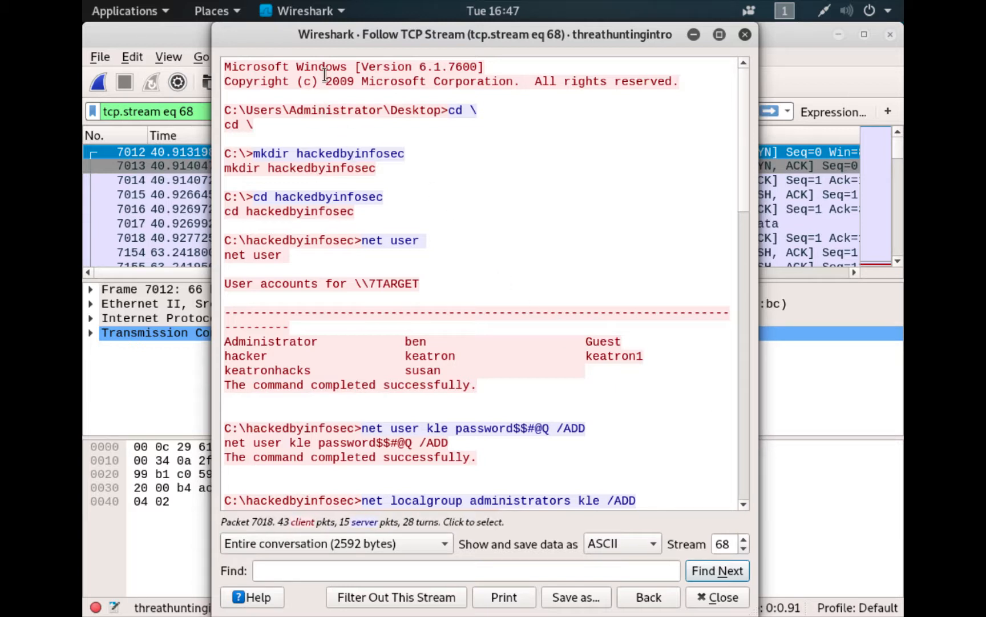
- Examine the Windows command-shell session in the stream, from the version banner and net user output to the C:\ directory listing
{"action": "left_click_drag", "start_coordinate": [325, 69], "coordinate": [393, 213]}
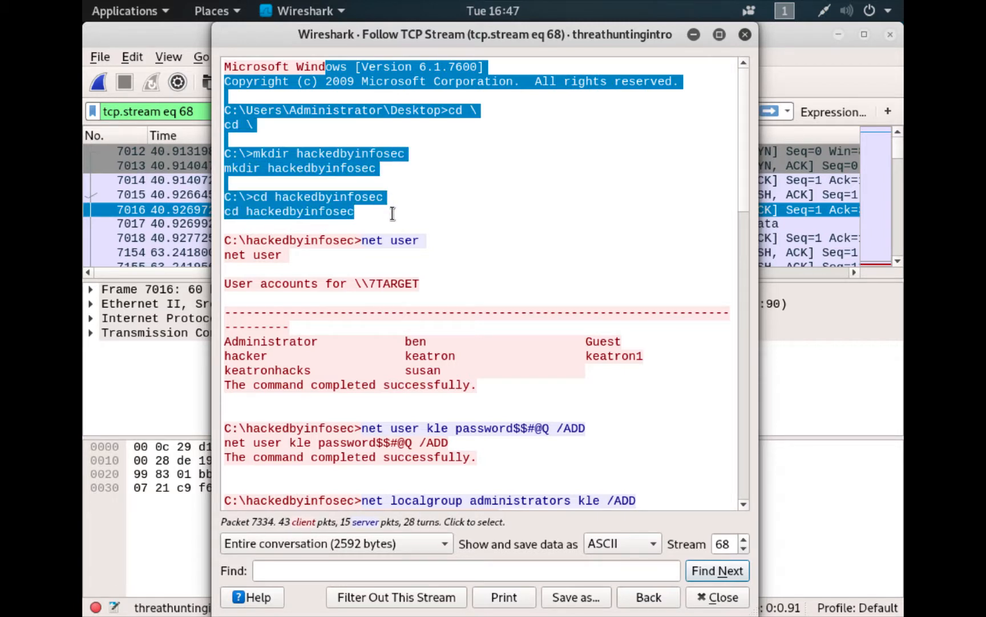
{"action": "left_click", "coordinate": [386, 112]}
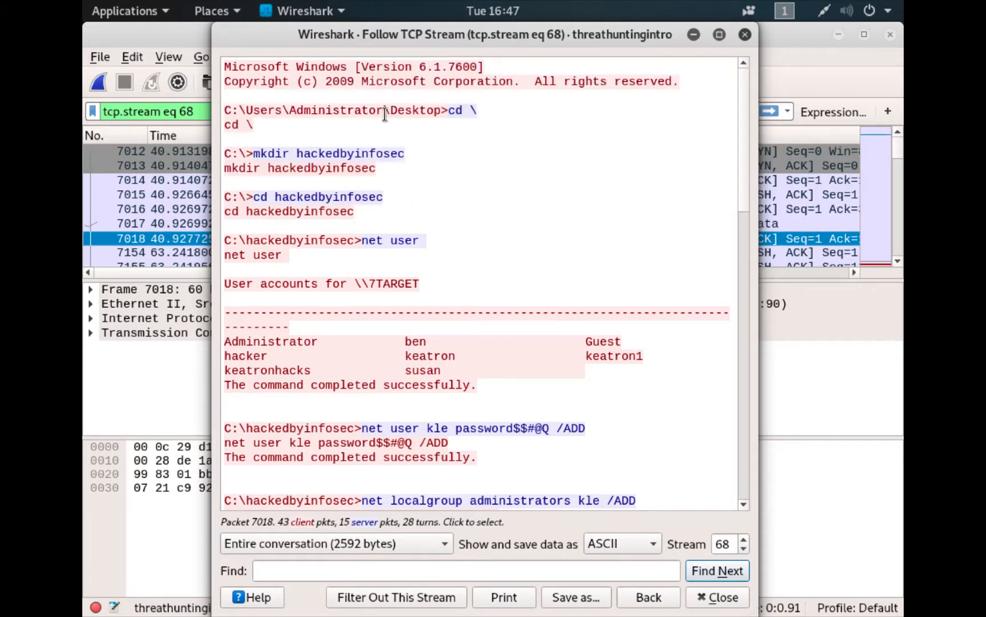
{"action": "scroll", "coordinate": [414, 171], "scroll_direction": "down", "scroll_amount": 4}
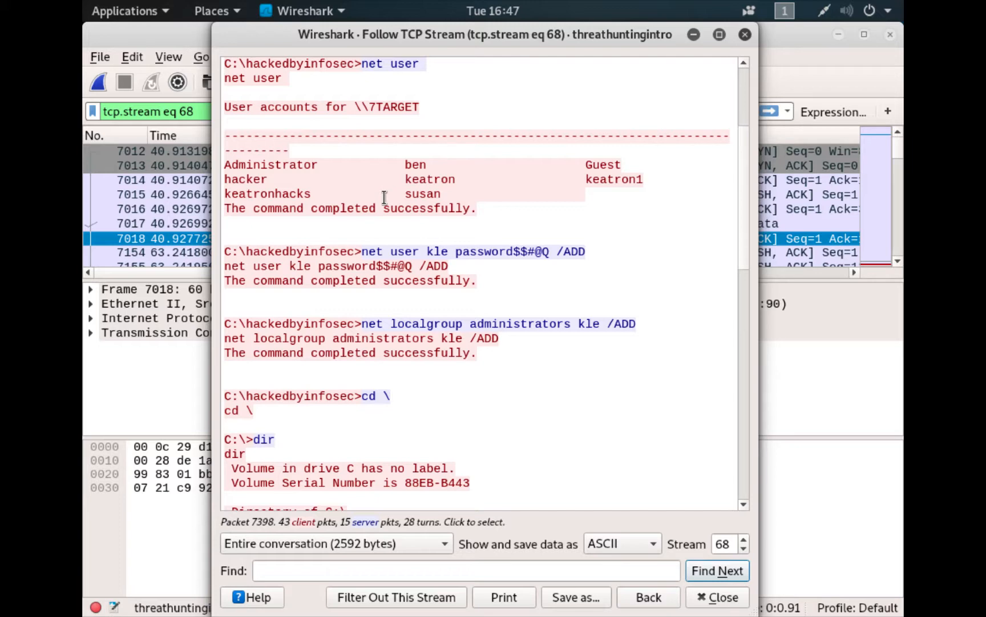
{"action": "scroll", "coordinate": [385, 196], "scroll_direction": "up", "scroll_amount": 3}
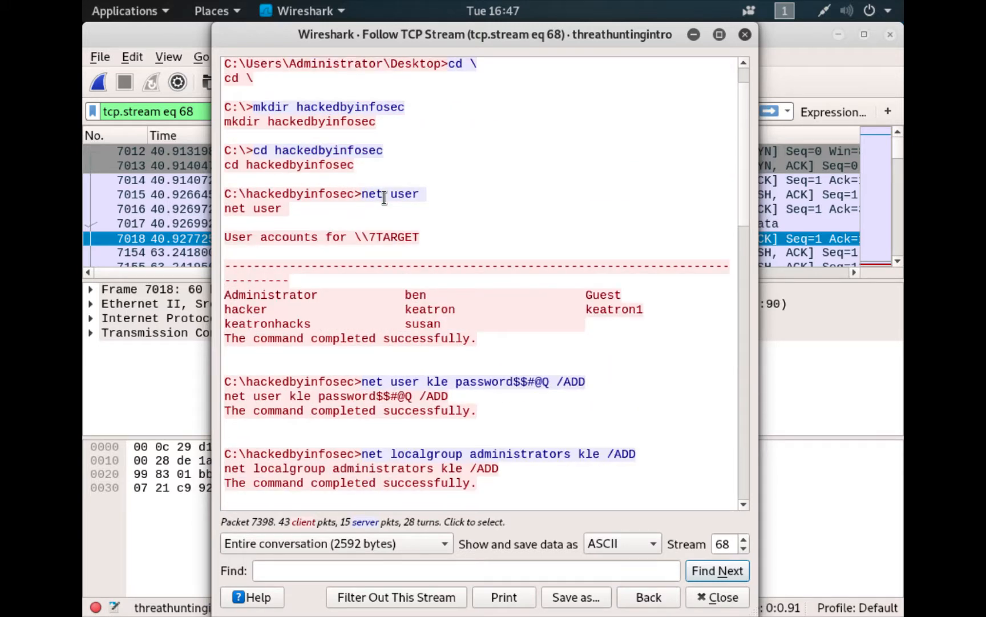
{"action": "scroll", "coordinate": [384, 198], "scroll_direction": "down", "scroll_amount": 1}
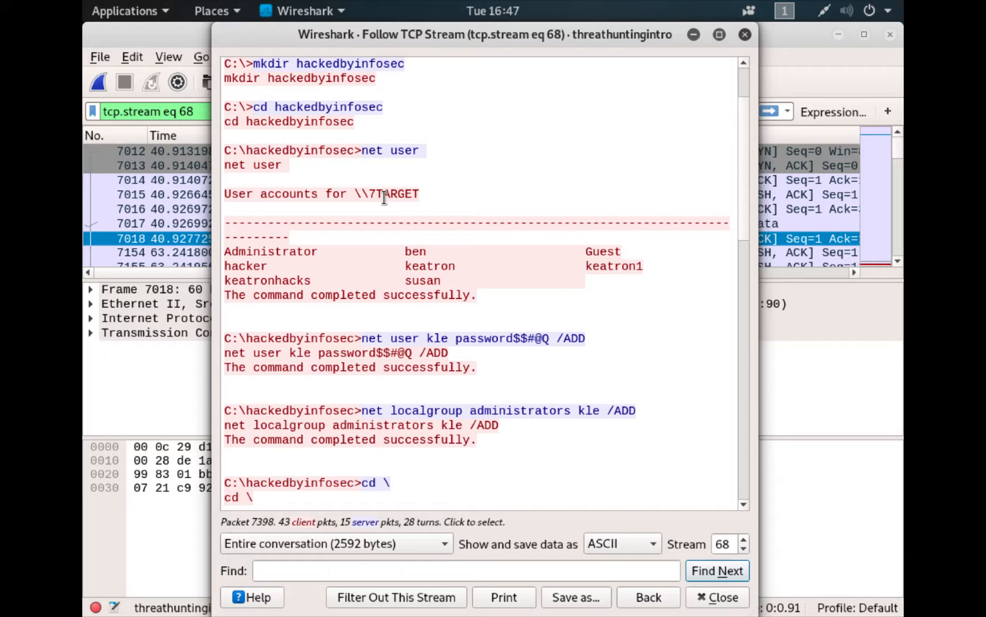
{"action": "scroll", "coordinate": [384, 197], "scroll_direction": "down", "scroll_amount": 7}
{"action": "scroll", "coordinate": [384, 197], "scroll_direction": "down", "scroll_amount": 4}
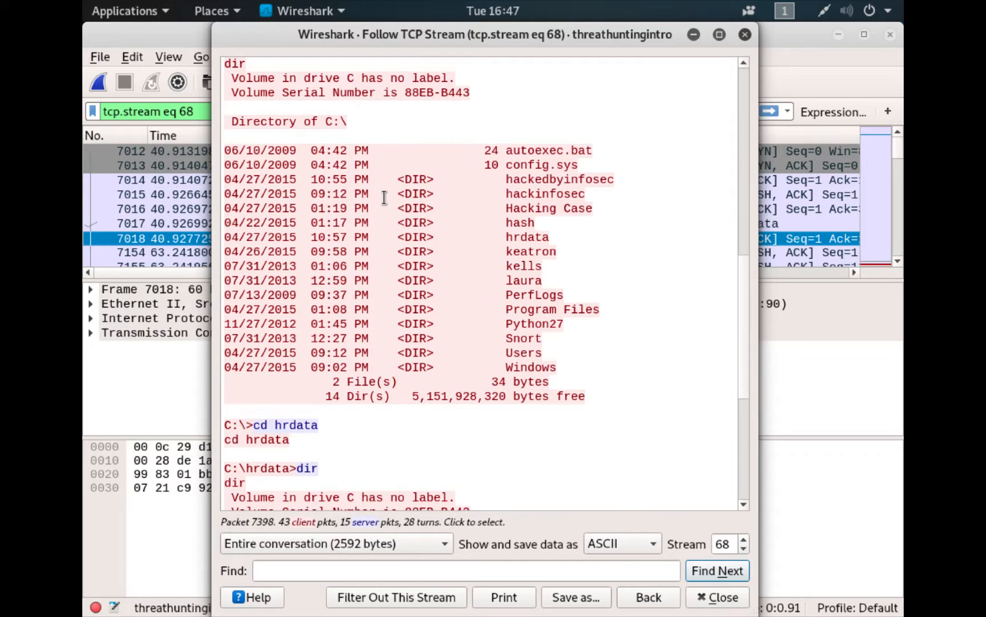
{"action": "scroll", "coordinate": [384, 198], "scroll_direction": "down", "scroll_amount": 2}
- Reread the session from its start and highlight the newly added account name and the net localgroup administrators command
{"action": "scroll", "coordinate": [384, 197], "scroll_direction": "up", "scroll_amount": 10}
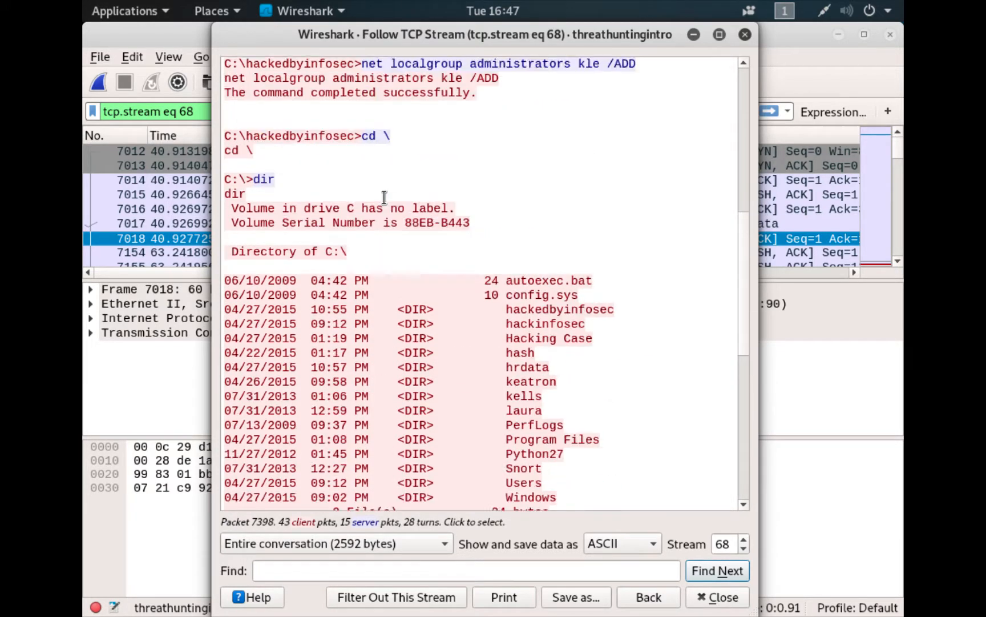
{"action": "scroll", "coordinate": [384, 197], "scroll_direction": "up", "scroll_amount": 1}
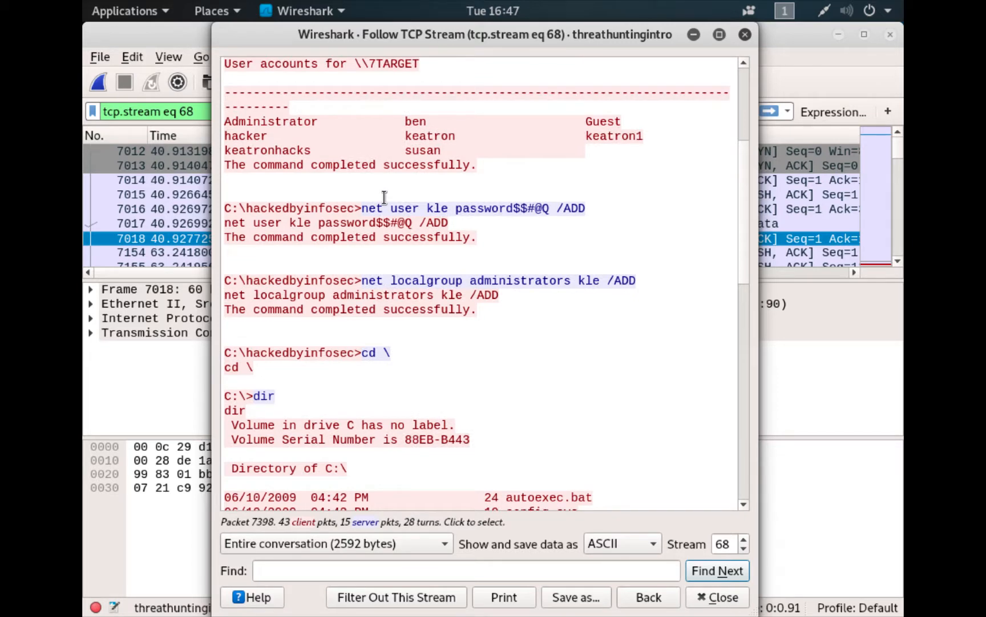
{"action": "scroll", "coordinate": [384, 198], "scroll_direction": "down", "scroll_amount": 1}
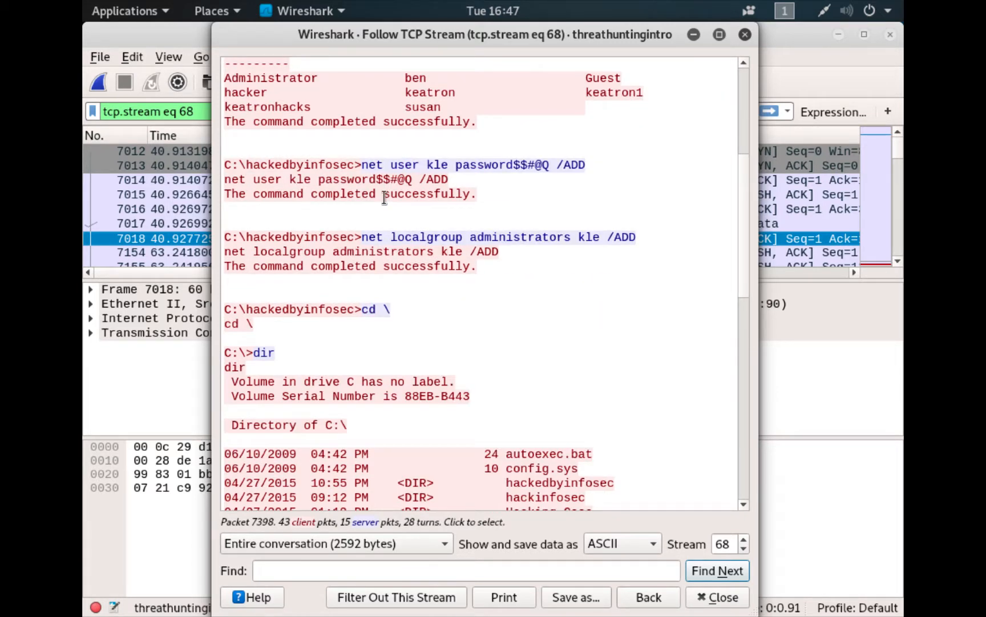
{"action": "scroll", "coordinate": [385, 197], "scroll_direction": "down", "scroll_amount": 4}
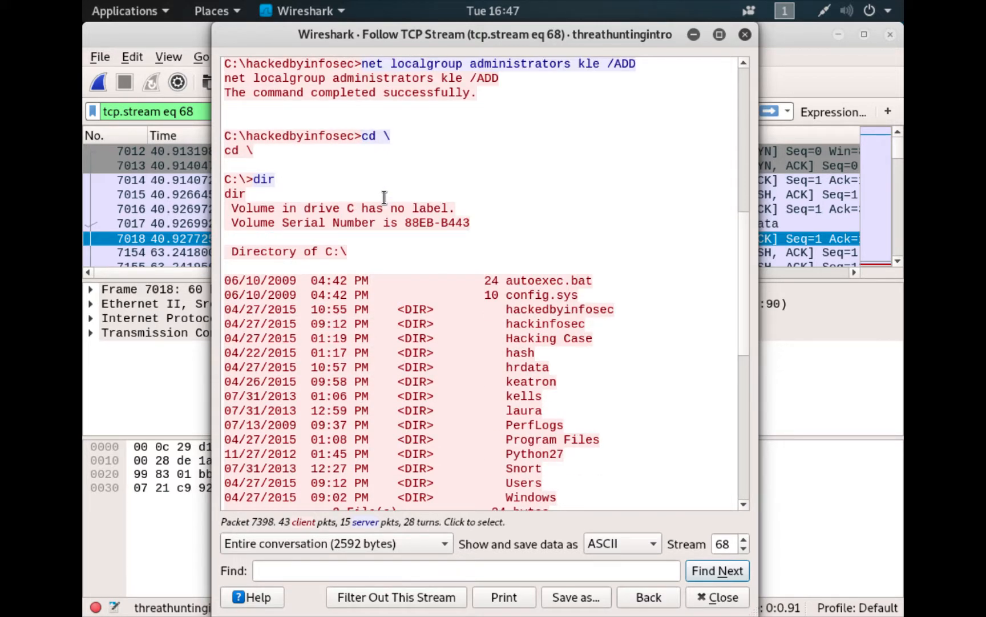
{"action": "scroll", "coordinate": [384, 197], "scroll_direction": "down", "scroll_amount": 5}
{"action": "scroll", "coordinate": [384, 197], "scroll_direction": "up", "scroll_amount": 3}
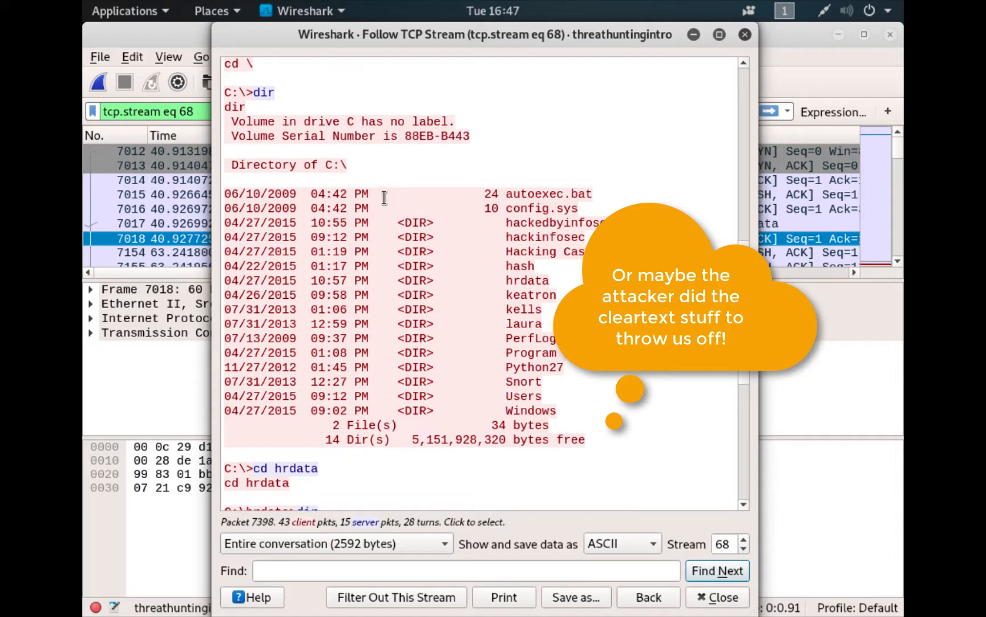
{"action": "scroll", "coordinate": [384, 197], "scroll_direction": "up", "scroll_amount": 12}
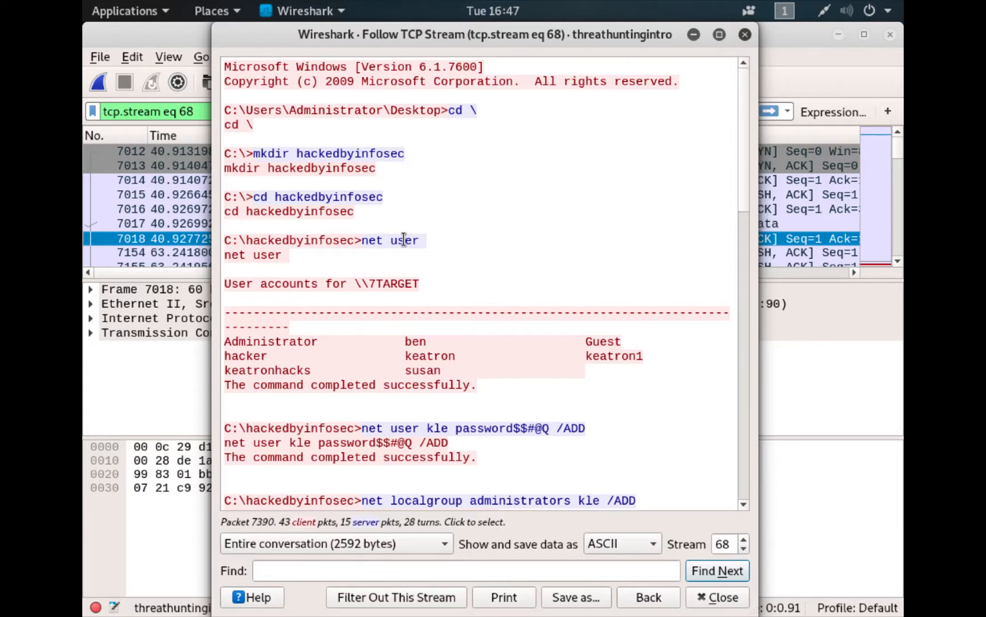
{"action": "scroll", "coordinate": [404, 239], "scroll_direction": "down", "scroll_amount": 1}
{"action": "scroll", "coordinate": [404, 239], "scroll_direction": "down", "scroll_amount": 3}
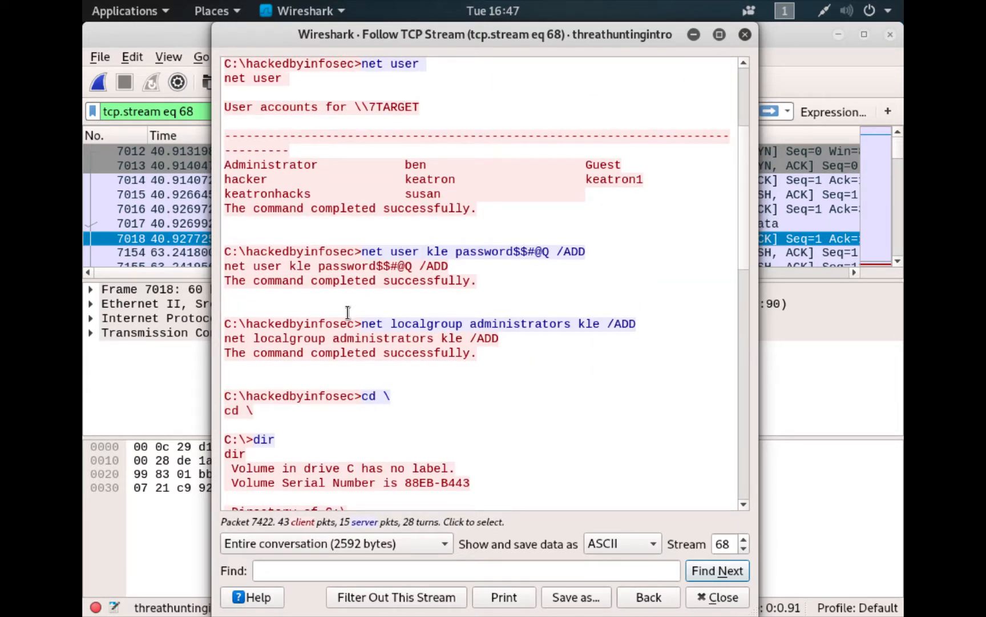
{"action": "mouse_move", "coordinate": [290, 265]}
{"action": "left_mouse_down"}
{"action": "mouse_move", "coordinate": [320, 258]}
{"action": "mouse_move", "coordinate": [293, 266]}
{"action": "left_mouse_up"}
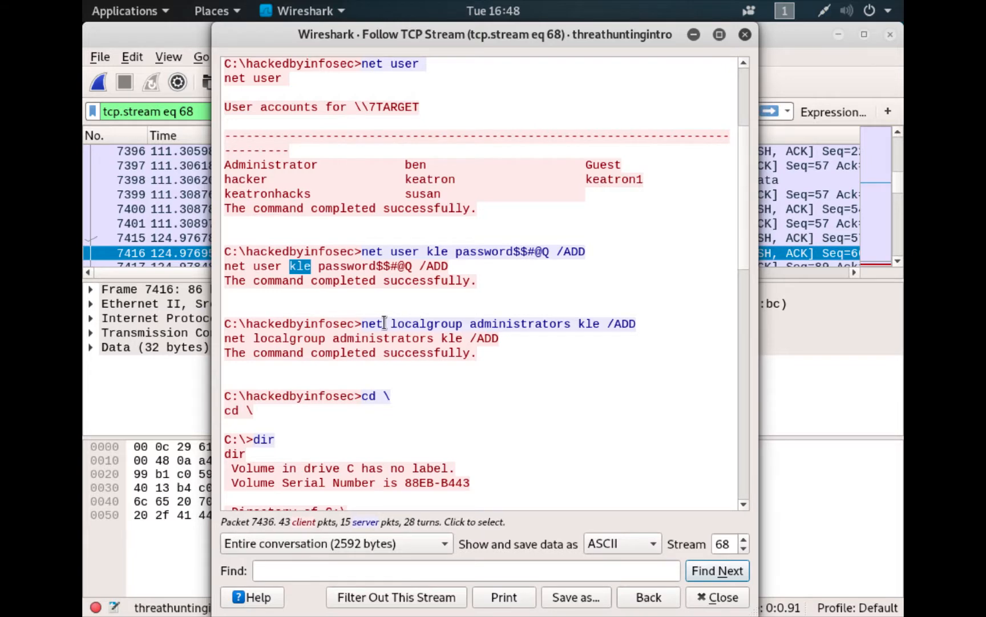
{"action": "left_click_drag", "start_coordinate": [383, 323], "coordinate": [601, 335]}
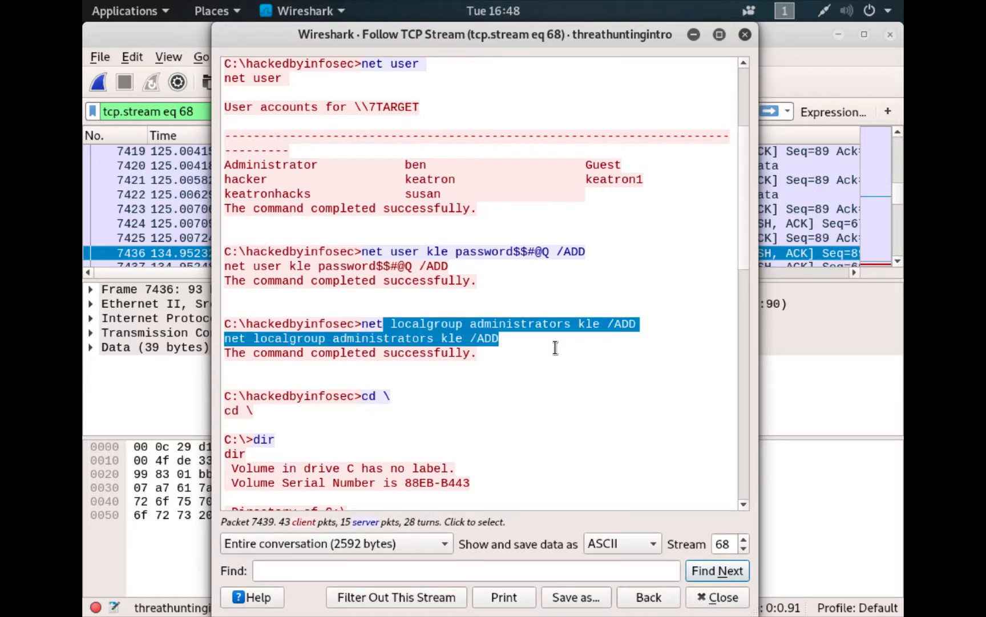
- Highlight the hrdata argument of the cd command and the matching hrdata folder in the C:\ directory listing
{"action": "scroll", "coordinate": [555, 346], "scroll_direction": "down", "scroll_amount": 7}
{"action": "scroll", "coordinate": [555, 346], "scroll_direction": "down", "scroll_amount": 3}
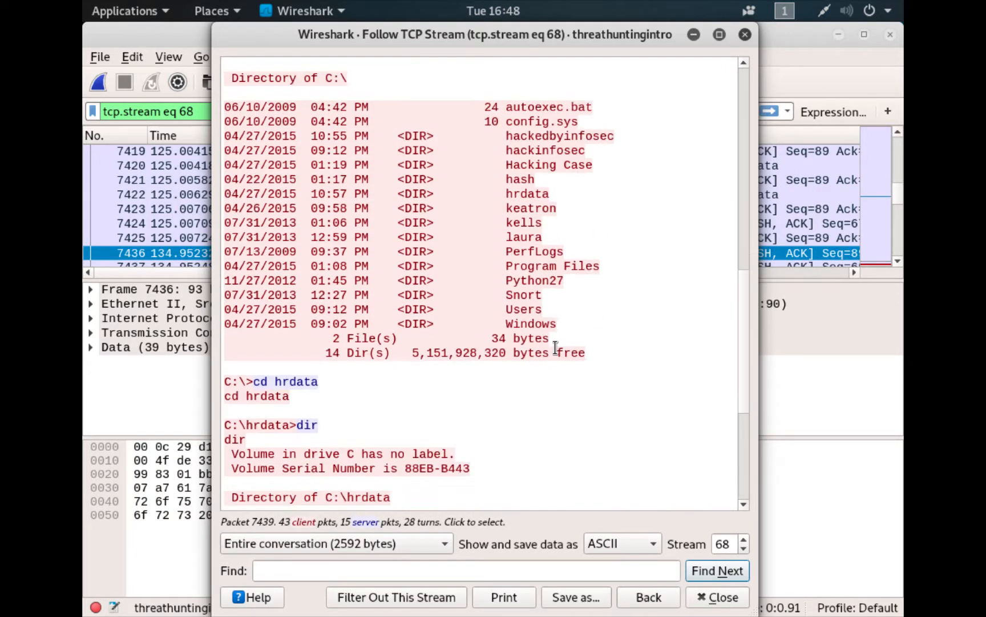
{"action": "left_click", "coordinate": [269, 381]}
{"action": "left_click_drag", "start_coordinate": [268, 381], "coordinate": [349, 378]}
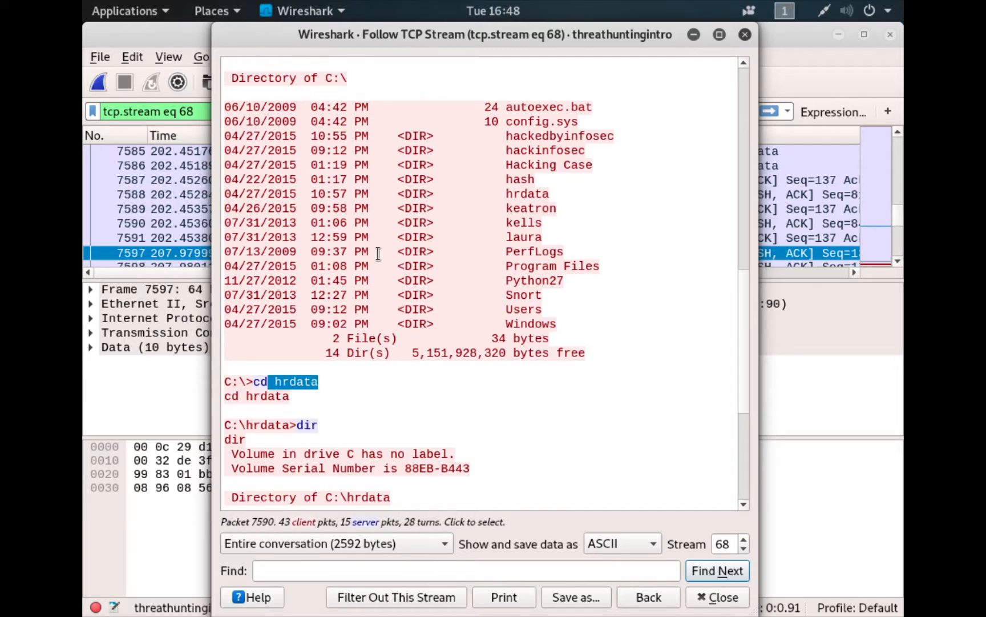
{"action": "scroll", "coordinate": [360, 236], "scroll_direction": "up", "scroll_amount": 2}
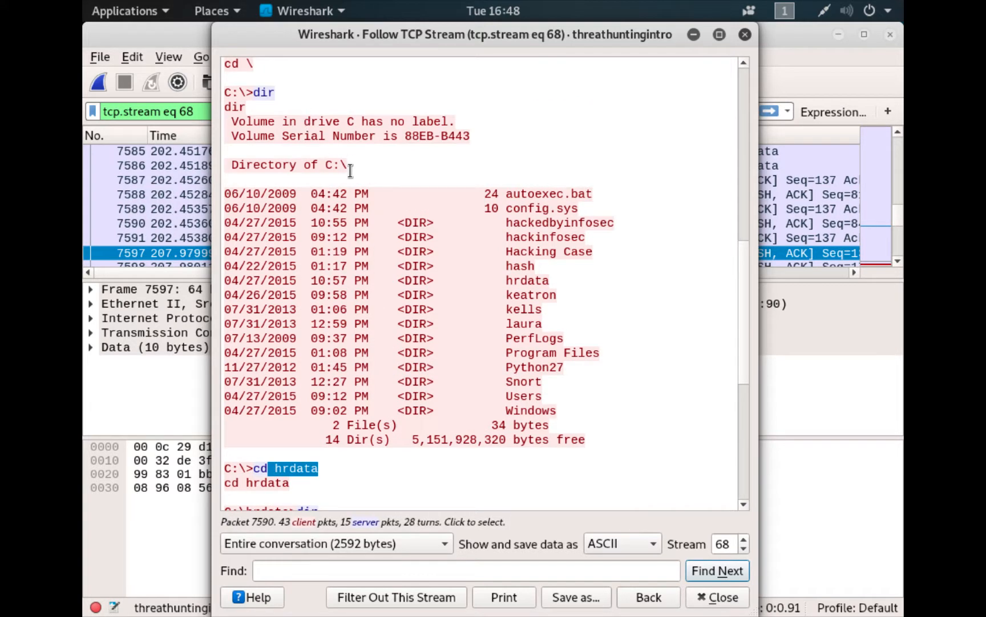
{"action": "left_click_drag", "start_coordinate": [500, 280], "coordinate": [598, 283]}
{"action": "scroll", "coordinate": [277, 409], "scroll_direction": "down", "scroll_amount": 3}
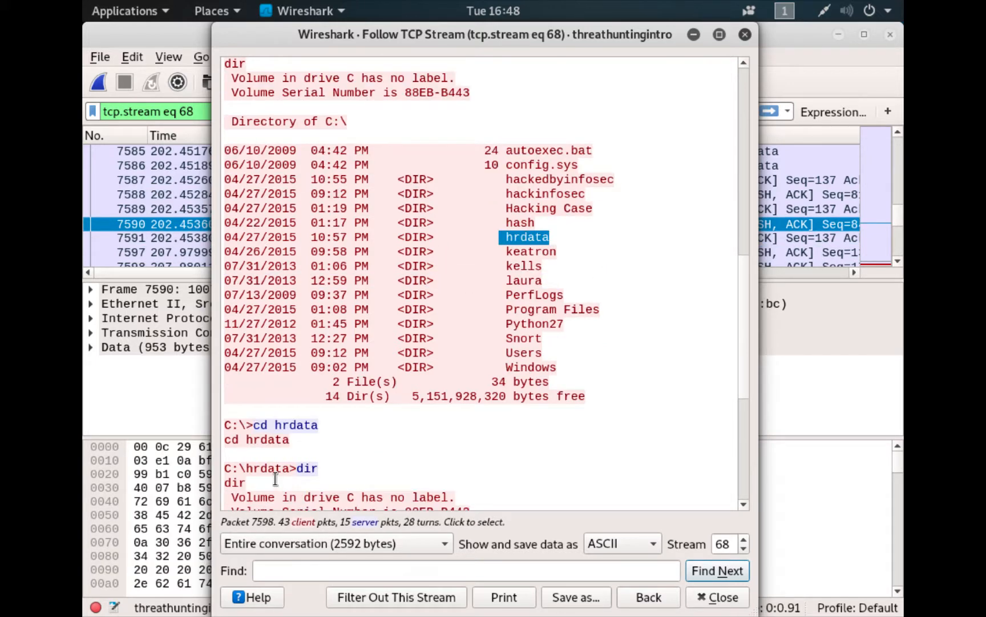
- Locate and highlight the hrbackupdata.txt entry in the C:\hrdata directory listing
{"action": "scroll", "coordinate": [276, 409], "scroll_direction": "down", "scroll_amount": 3}
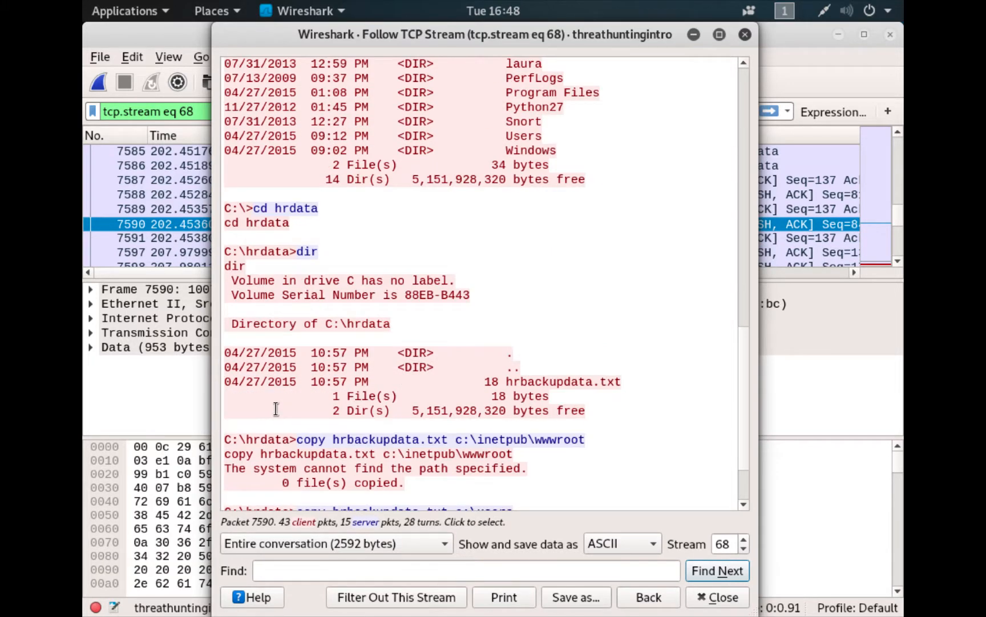
{"action": "left_click", "coordinate": [483, 381]}
{"action": "left_click_drag", "start_coordinate": [482, 382], "coordinate": [628, 379]}
- Examine the commands copying hrbackupdata.txt, highlighting the c:\inetpub\wwwroot destination and the copy to c:\users
{"action": "scroll", "coordinate": [621, 384], "scroll_direction": "down", "scroll_amount": 2}
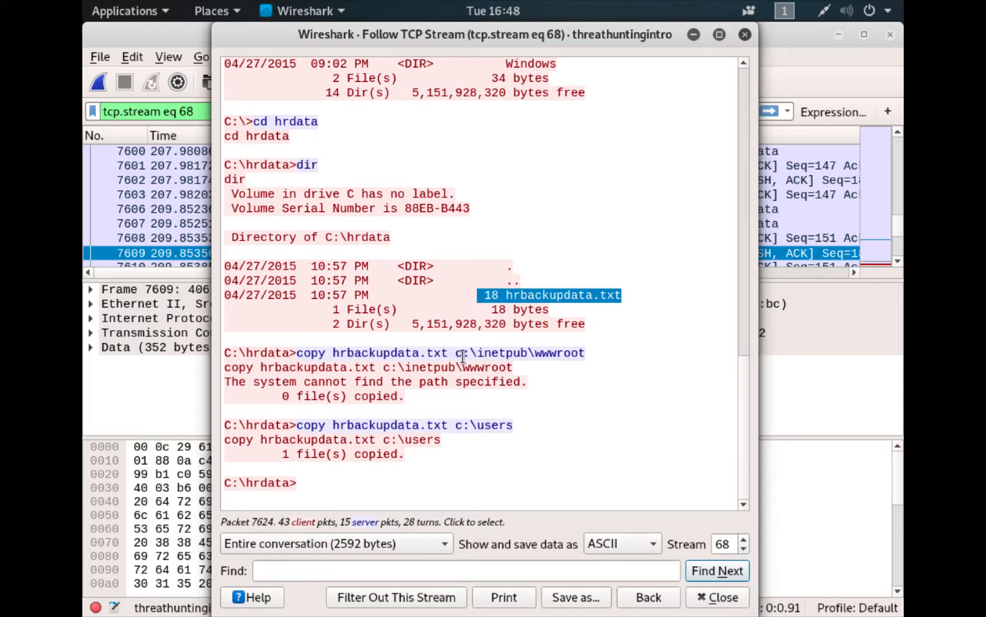
{"action": "left_click_drag", "start_coordinate": [456, 354], "coordinate": [600, 354]}
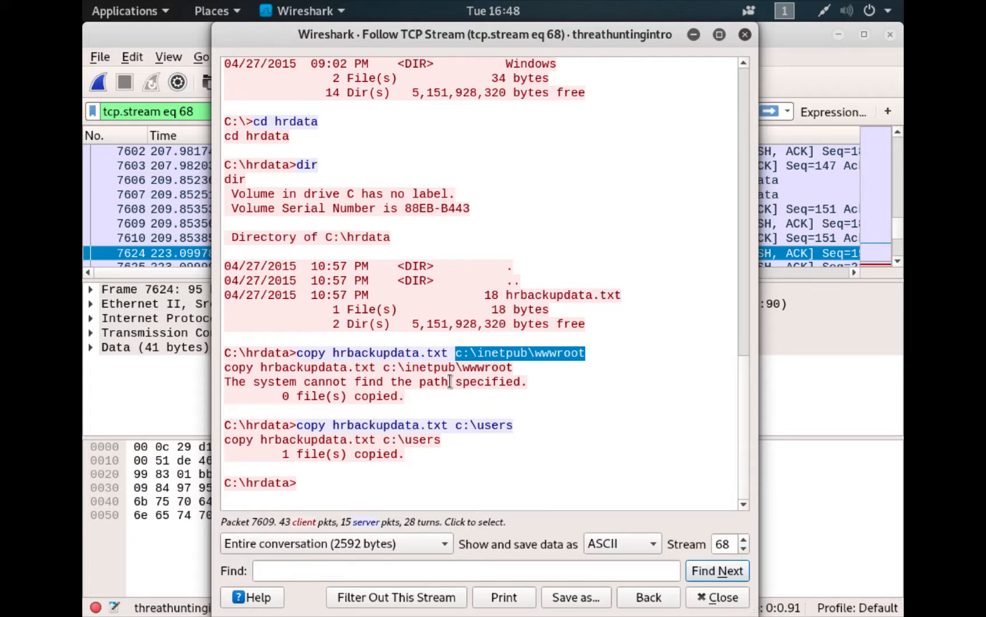
{"action": "left_click", "coordinate": [291, 423]}
{"action": "left_click_drag", "start_coordinate": [292, 419], "coordinate": [442, 461]}
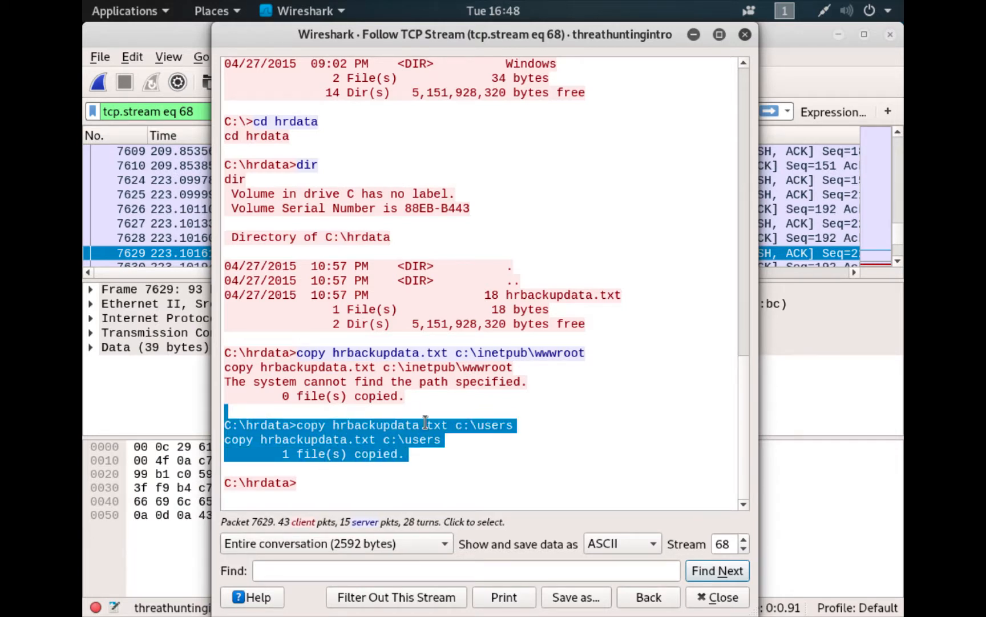
{"action": "left_click", "coordinate": [363, 457]}
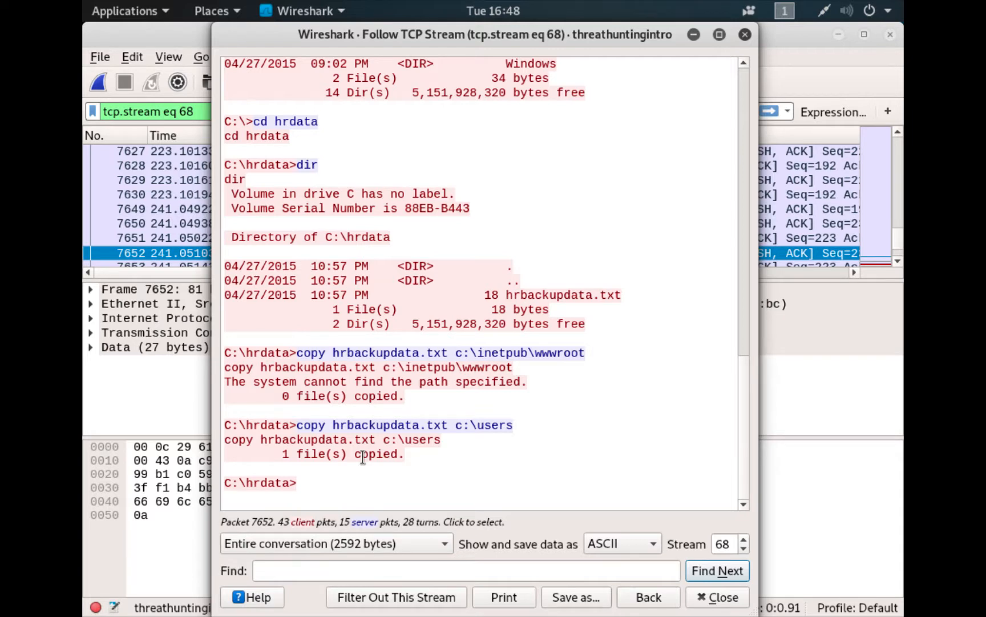
- Close the stream window and replace the stream filter with the earlier two-host filter on tcp.port ==443
{"action": "left_click", "coordinate": [715, 597]}
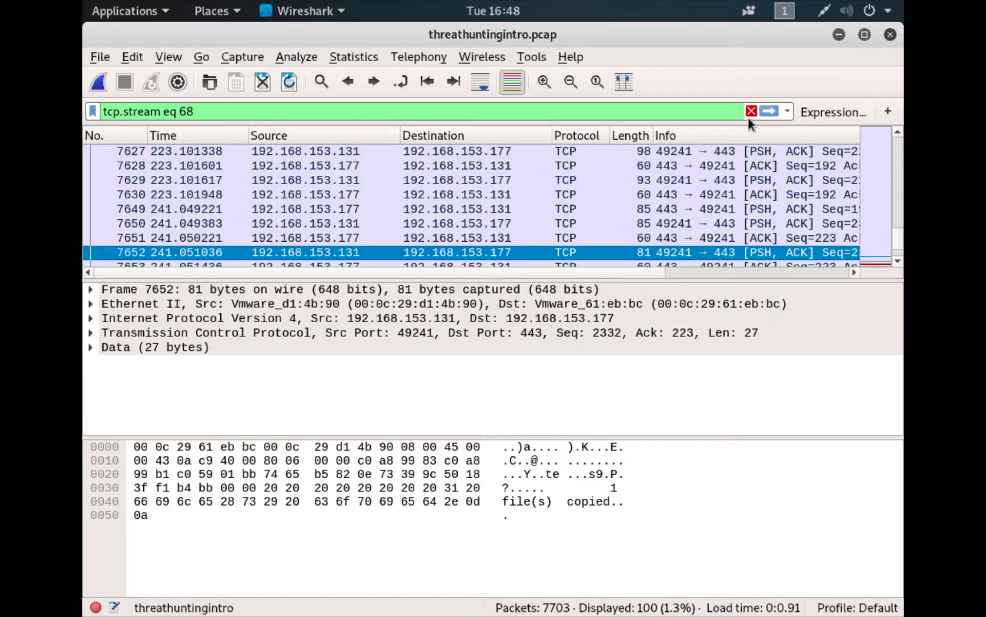
{"action": "left_click", "coordinate": [749, 114]}
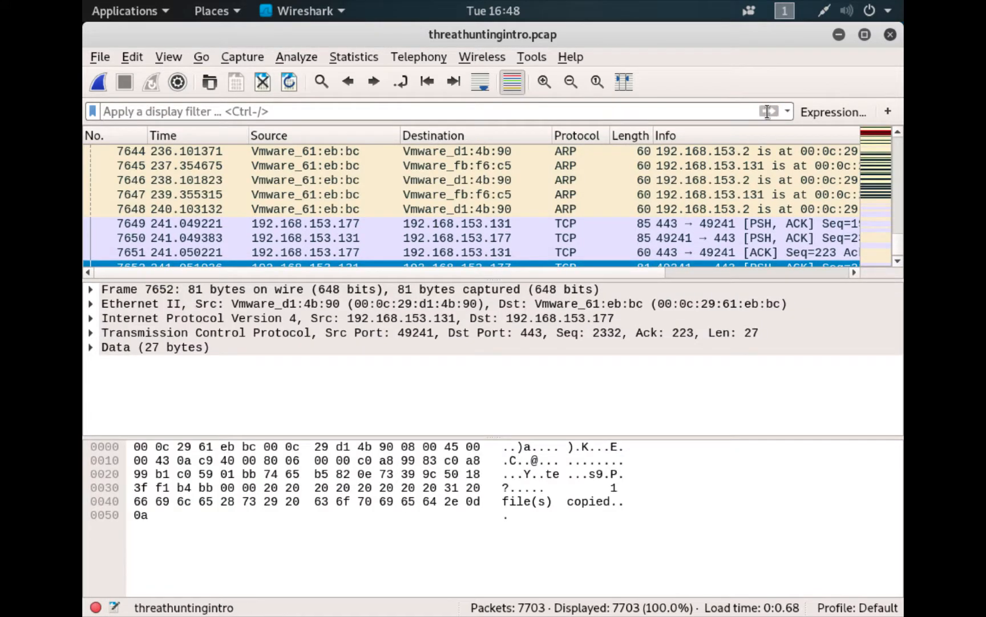
{"action": "left_click", "coordinate": [787, 112]}
{"action": "left_click", "coordinate": [667, 150]}
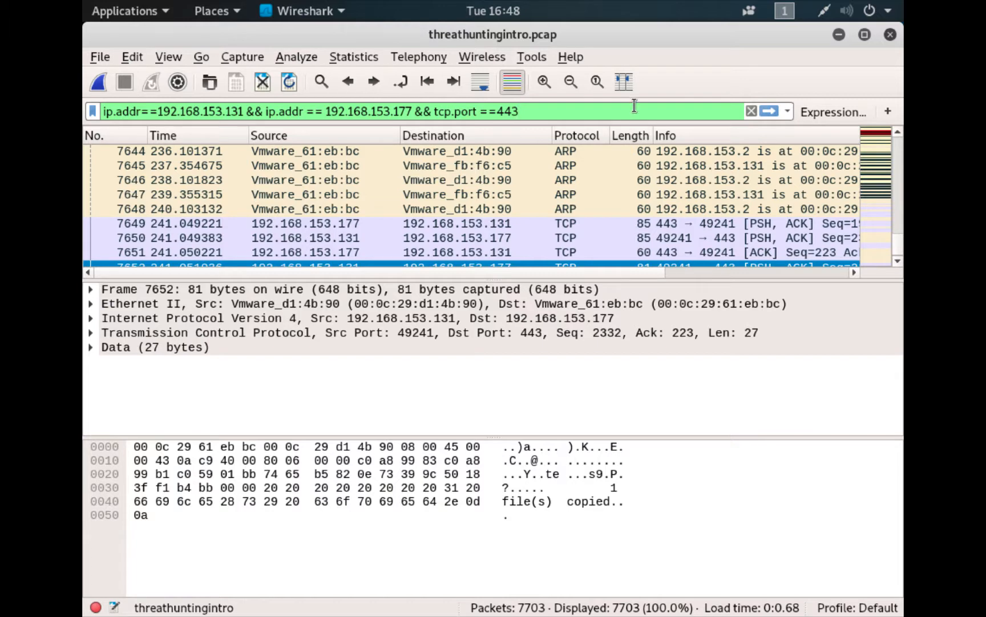
{"action": "key", "text": "Return"}
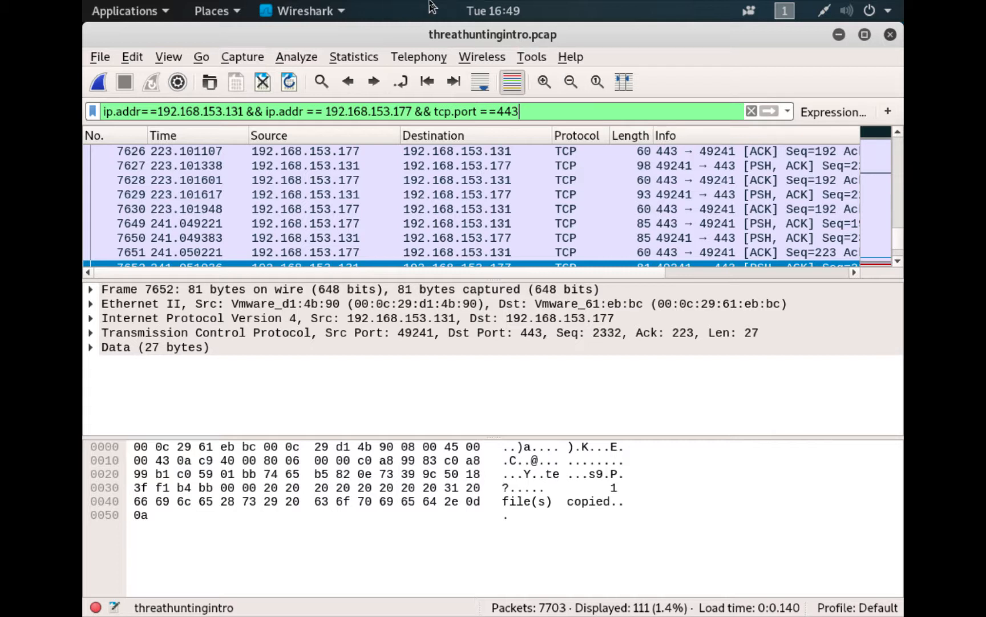
{"action": "mouse_move", "coordinate": [418, 3]}
{"action": "left_click", "coordinate": [703, 6]}
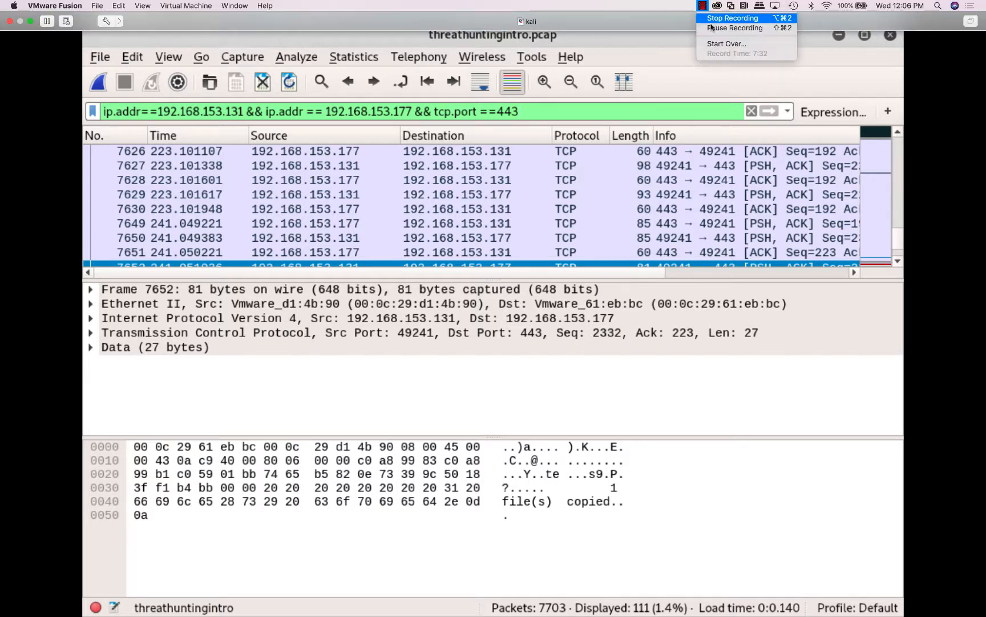